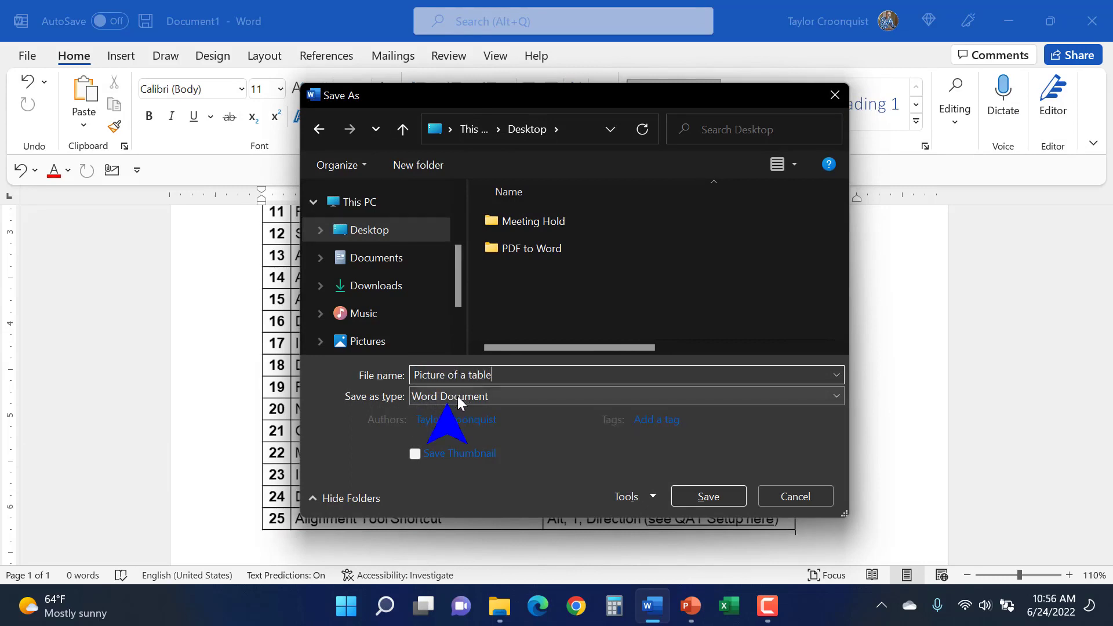
- Save the document as a PDF named Picture of a table on the Desktop and close the published PDF
click(458, 396)
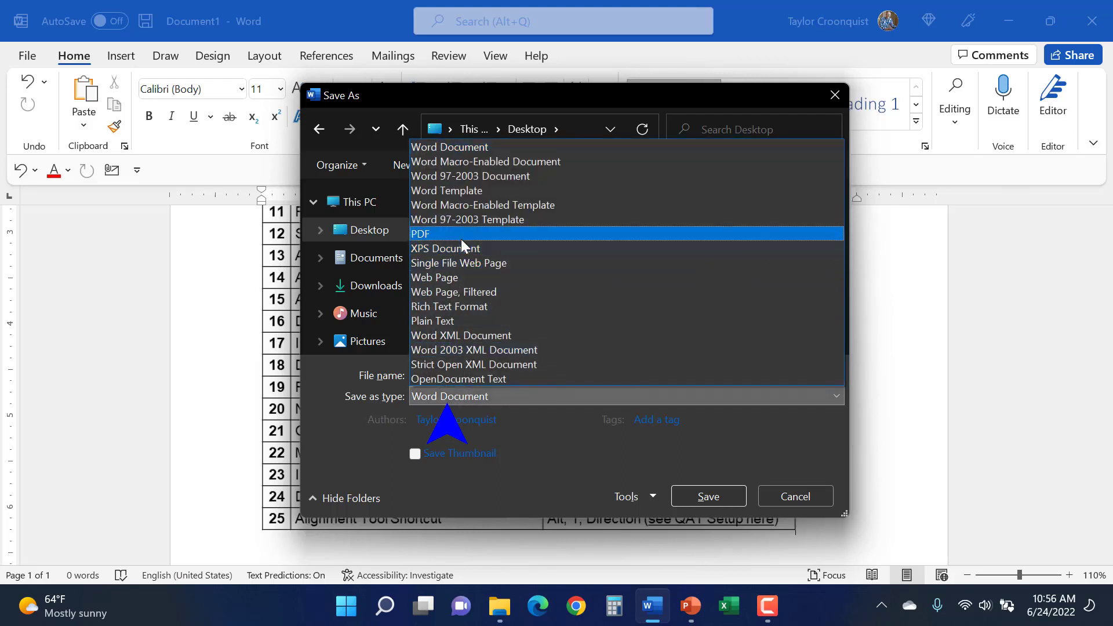
click(461, 235)
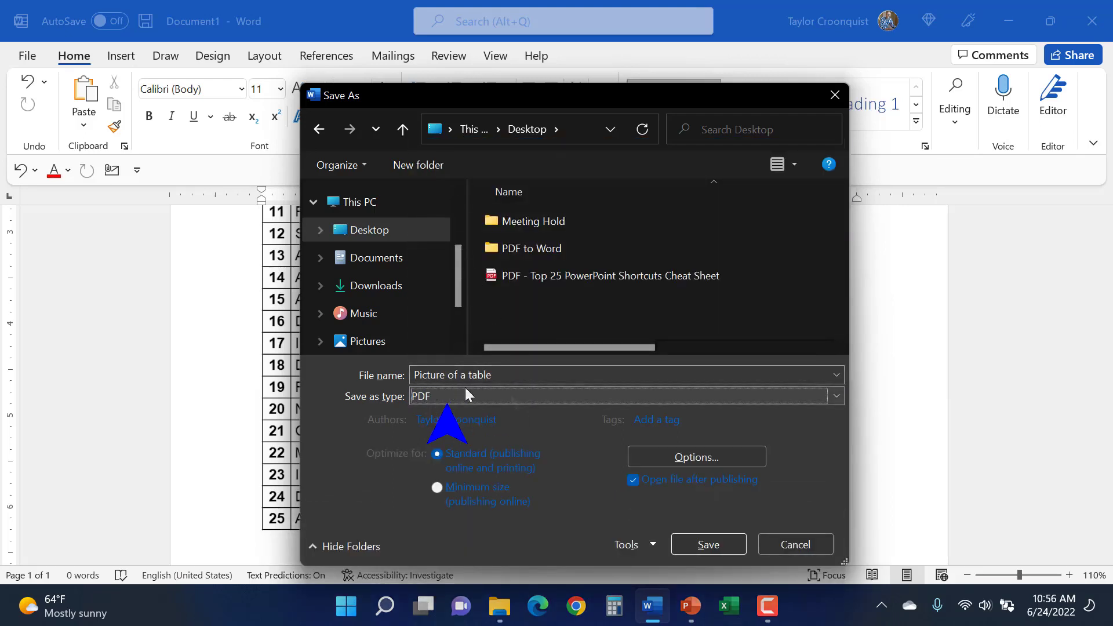
click(706, 545)
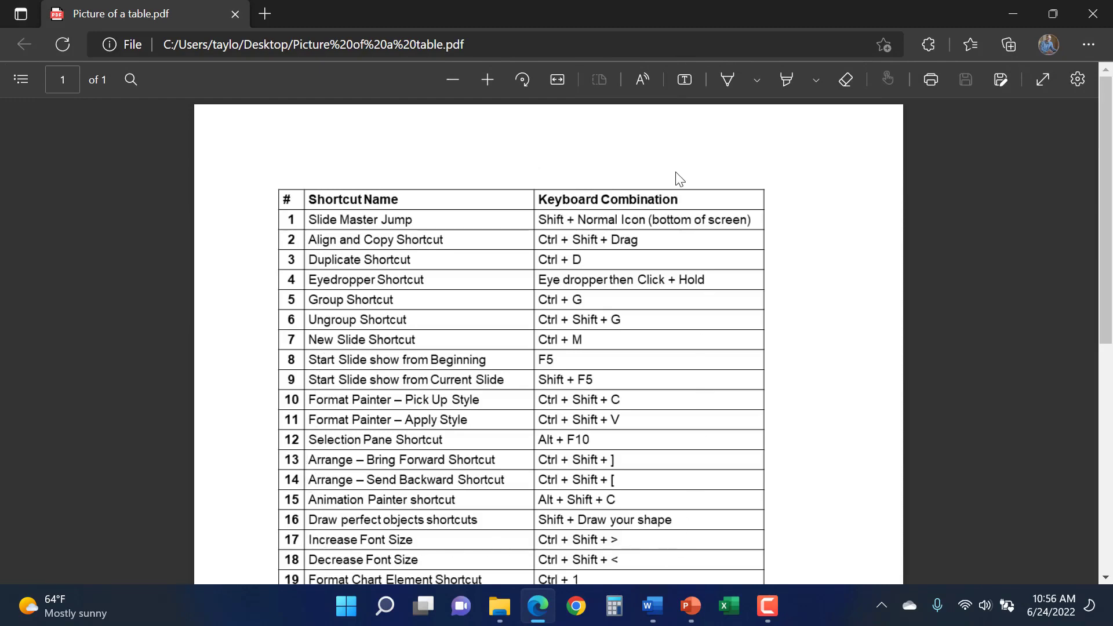
click(1093, 14)
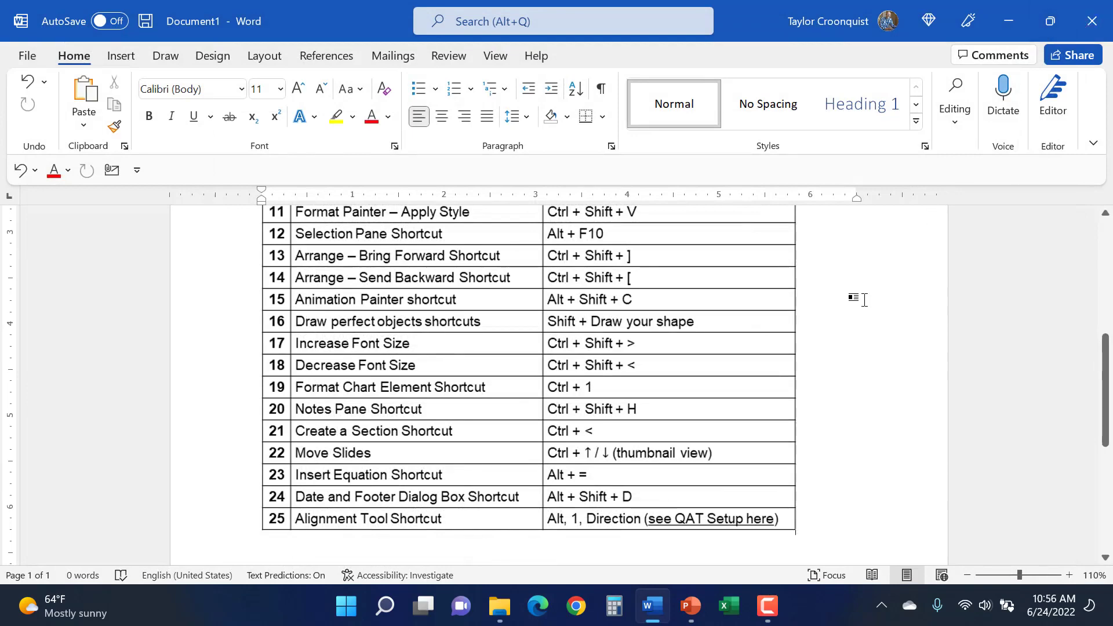
- Open the Picture of a table PDF from the Desktop in Word and accept its conversion to an editable document
key(ctrl+F12)
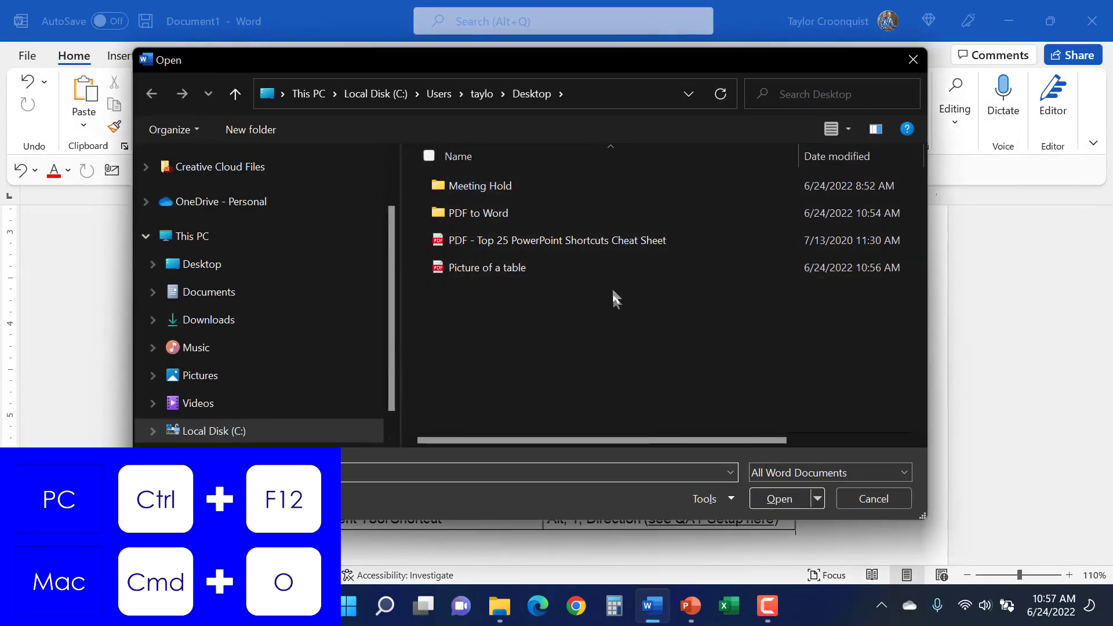
click(511, 268)
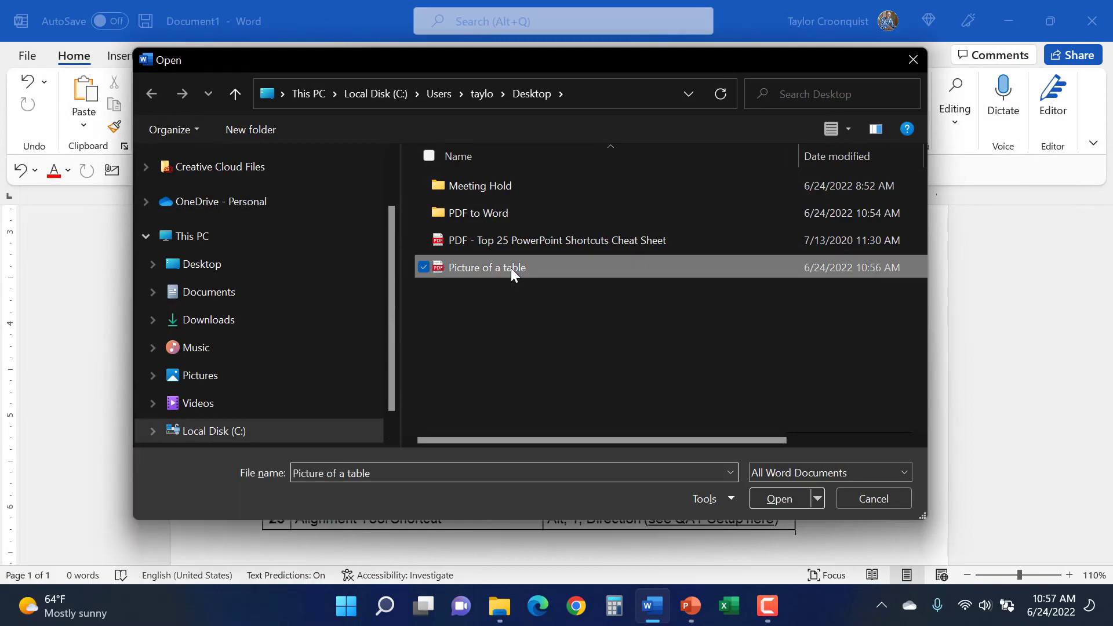
click(761, 498)
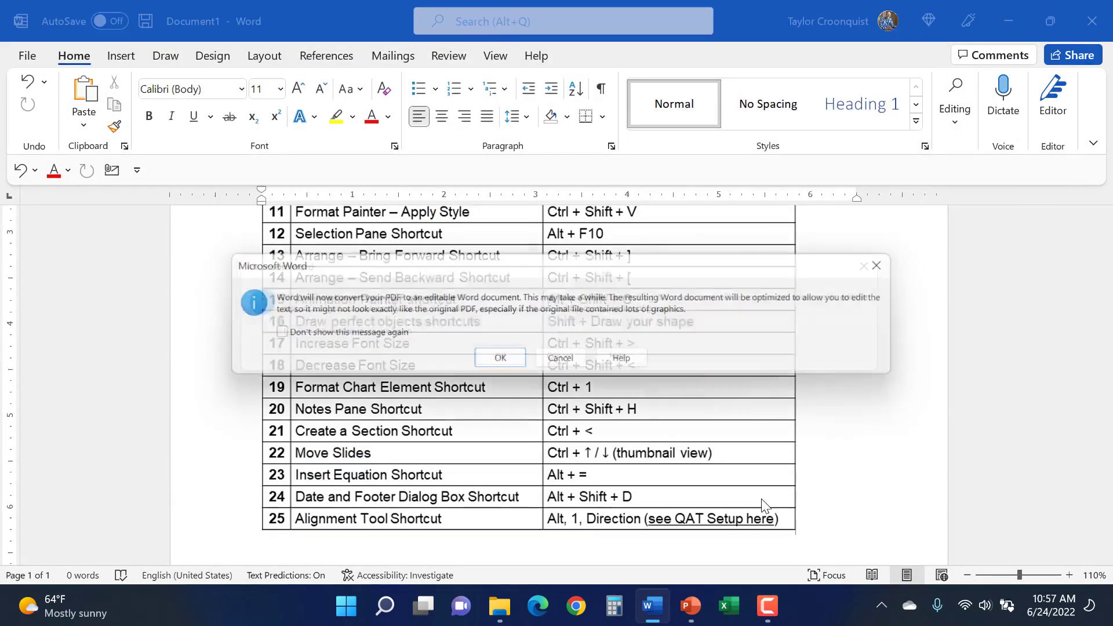
drag(516, 266, 518, 218)
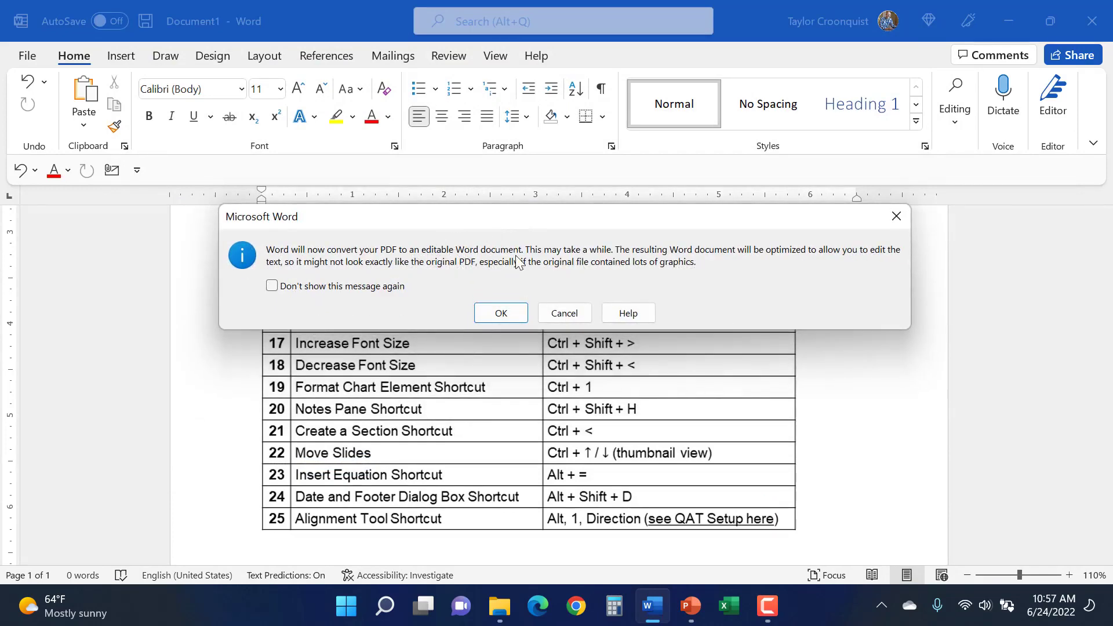
click(502, 314)
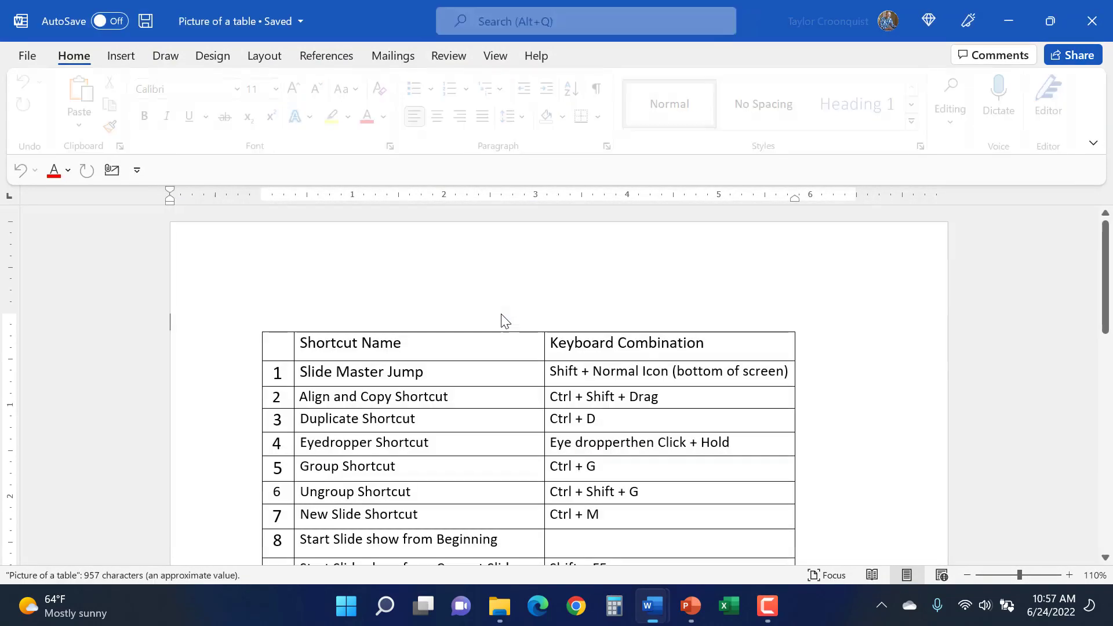
- Review the converted shortcuts table for missing entries and misread text
click(258, 326)
scroll(409, 324, down, 10)
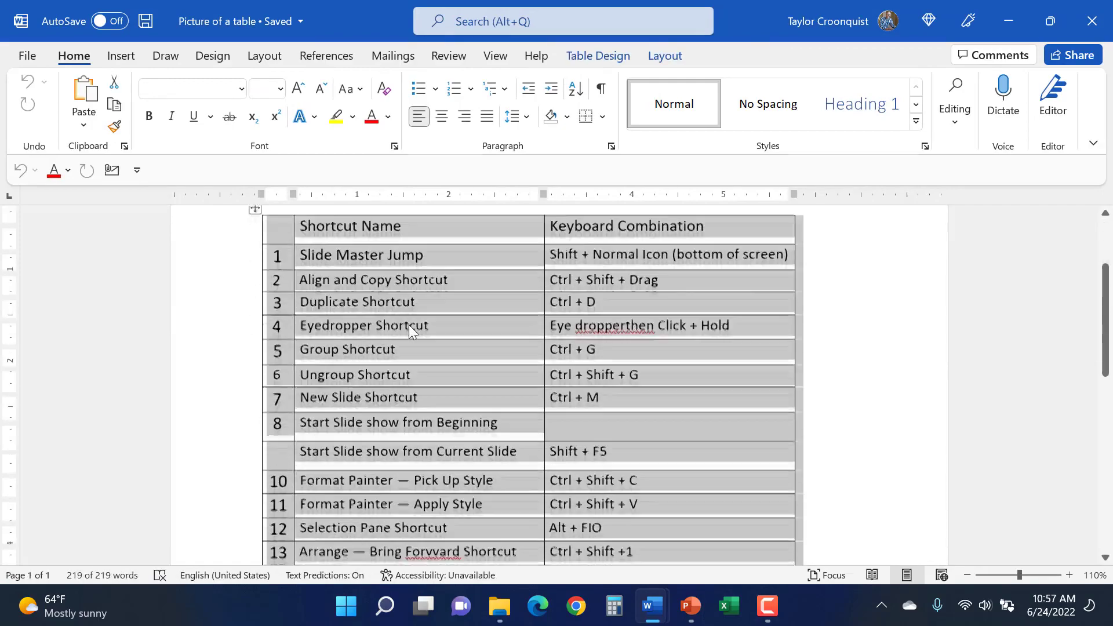
drag(600, 488, 470, 406)
scroll(479, 413, up, 3)
scroll(472, 348, up, 4)
click(456, 312)
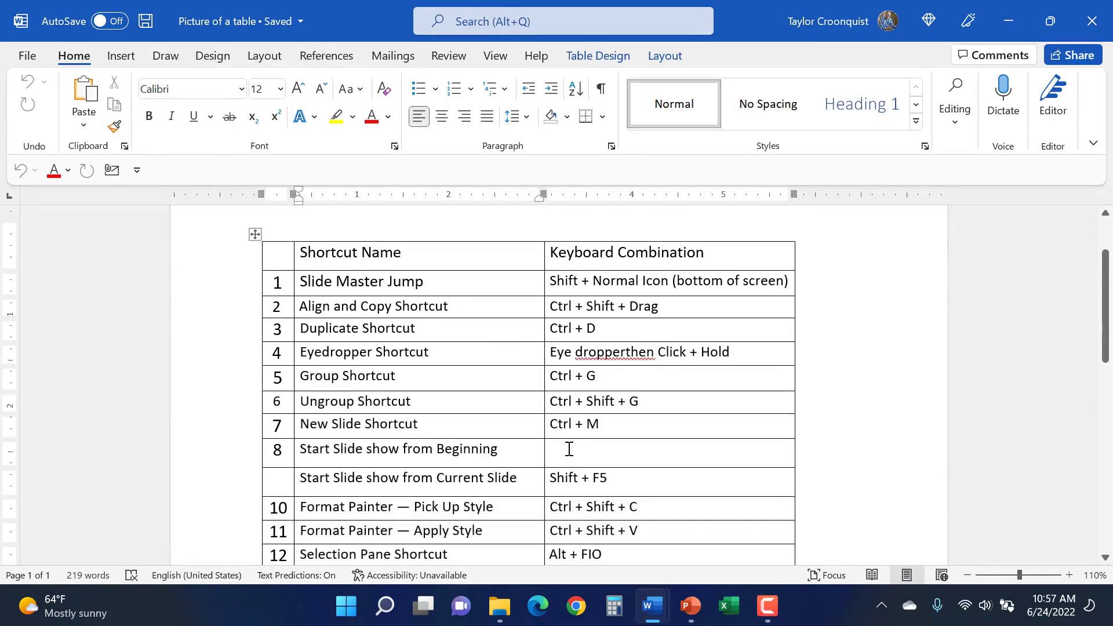
- Shade the empty keyboard combination cell in row 8 with the theme orange
click(598, 55)
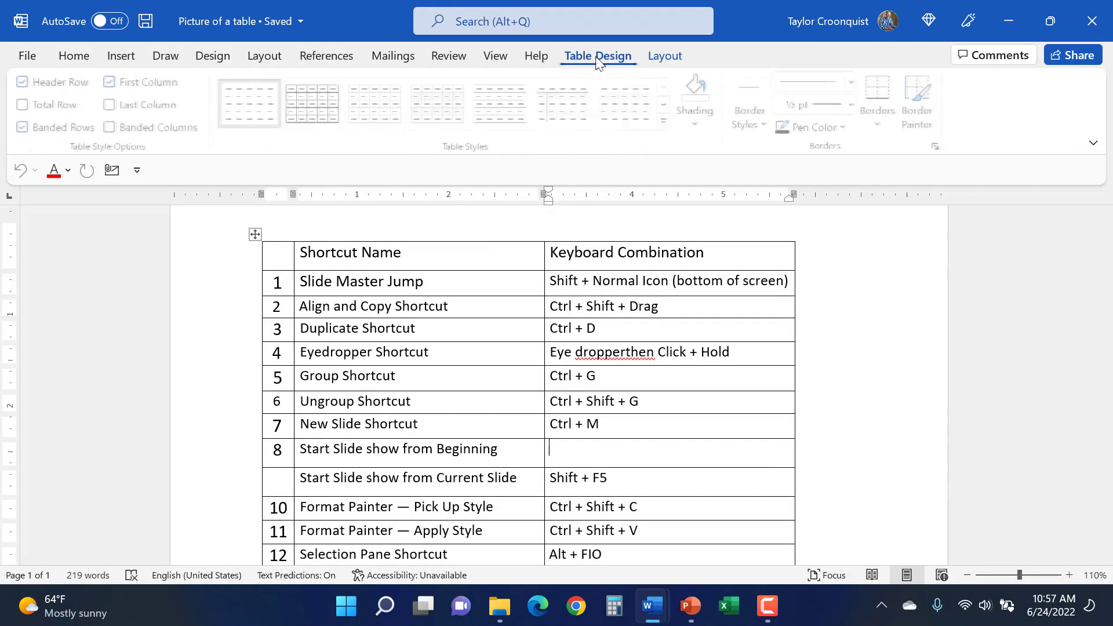
click(704, 125)
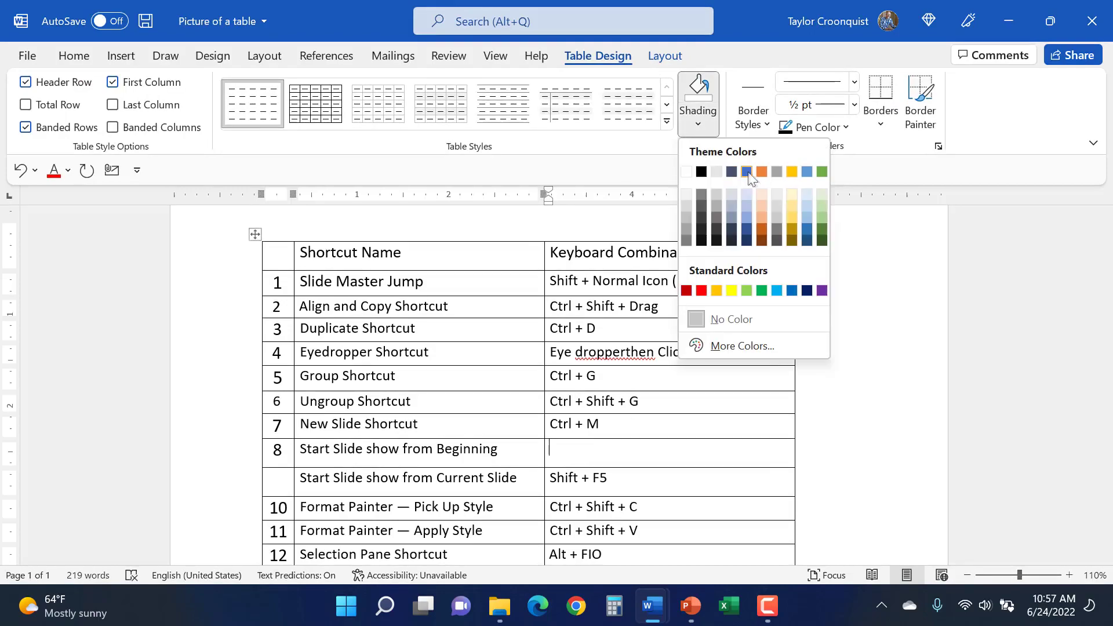
click(760, 185)
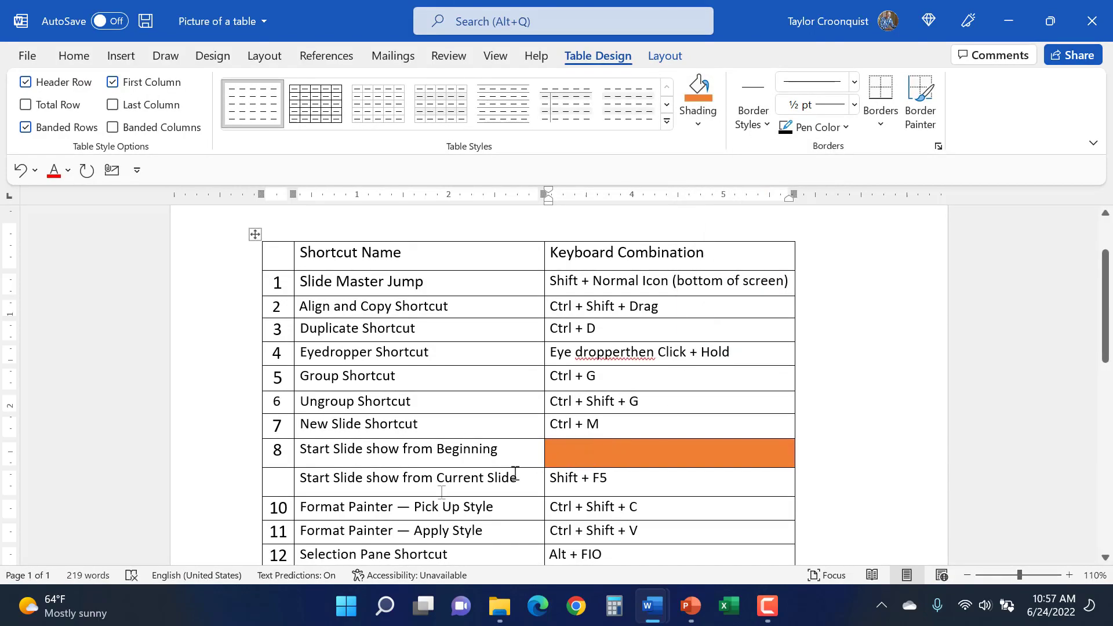
- Repeat the orange shading on the blank number cells of rows 9 and 19 and the empty combination cell of row 23
click(284, 491)
key(F4)
scroll(406, 481, down, 10)
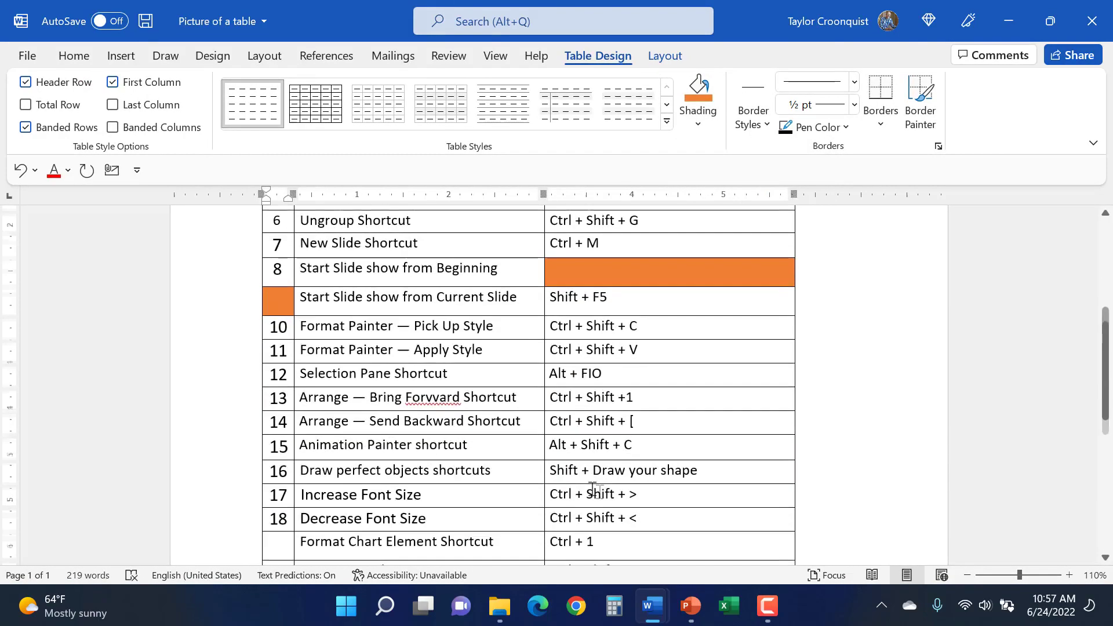
click(576, 503)
key(F4)
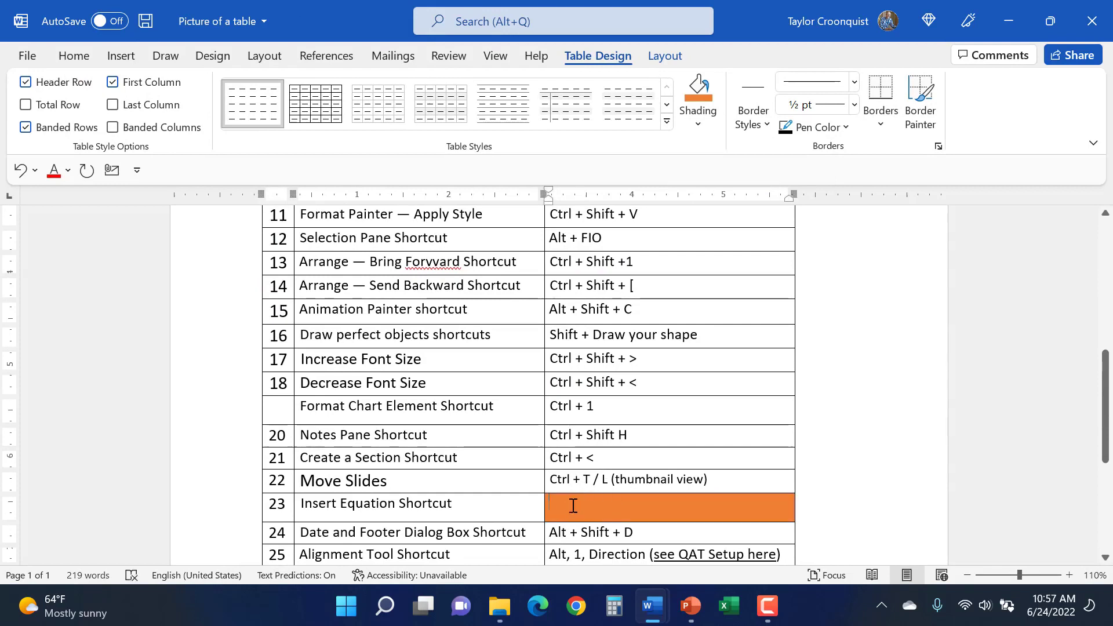
click(292, 412)
key(F4)
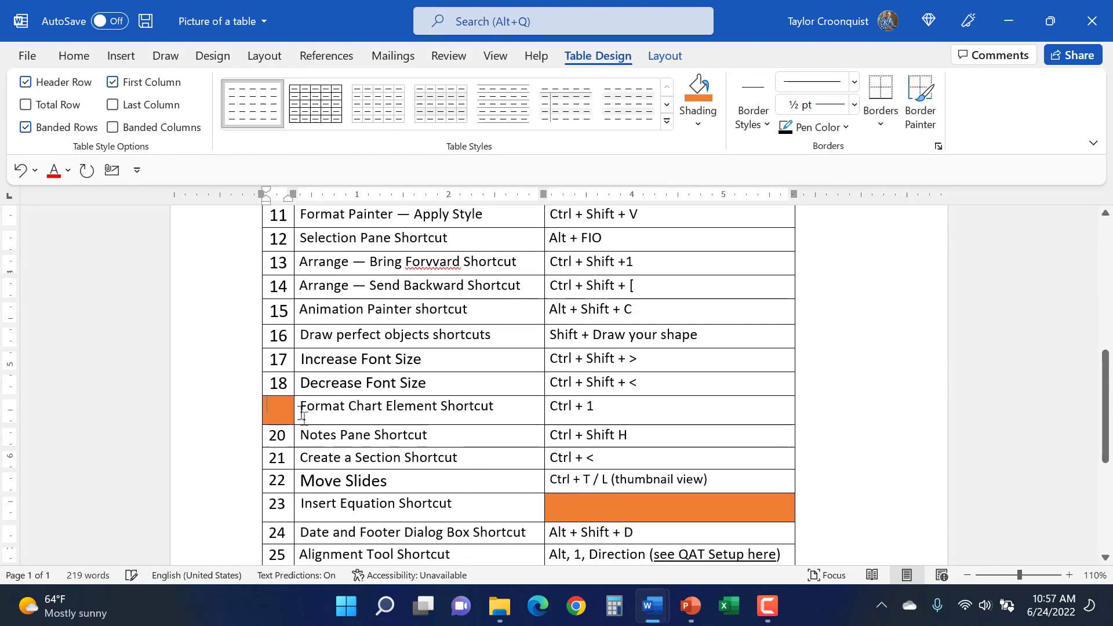
- Correct the misread word Forvvard to Forward in row 13 using the spelling suggestion
drag(376, 264, 478, 263)
click(478, 263)
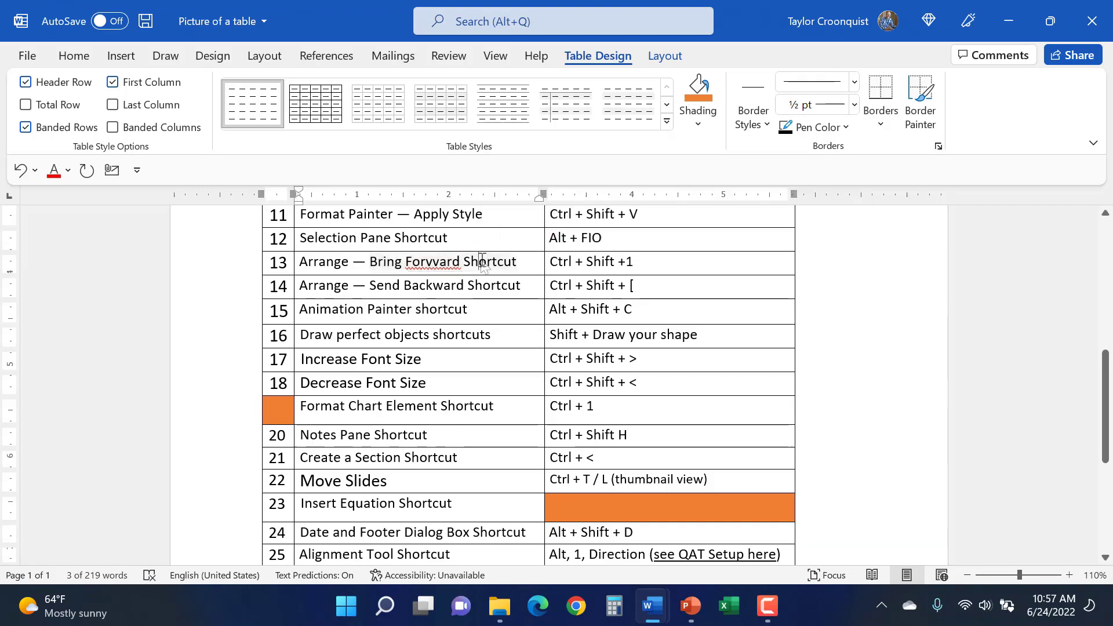
right_click(436, 263)
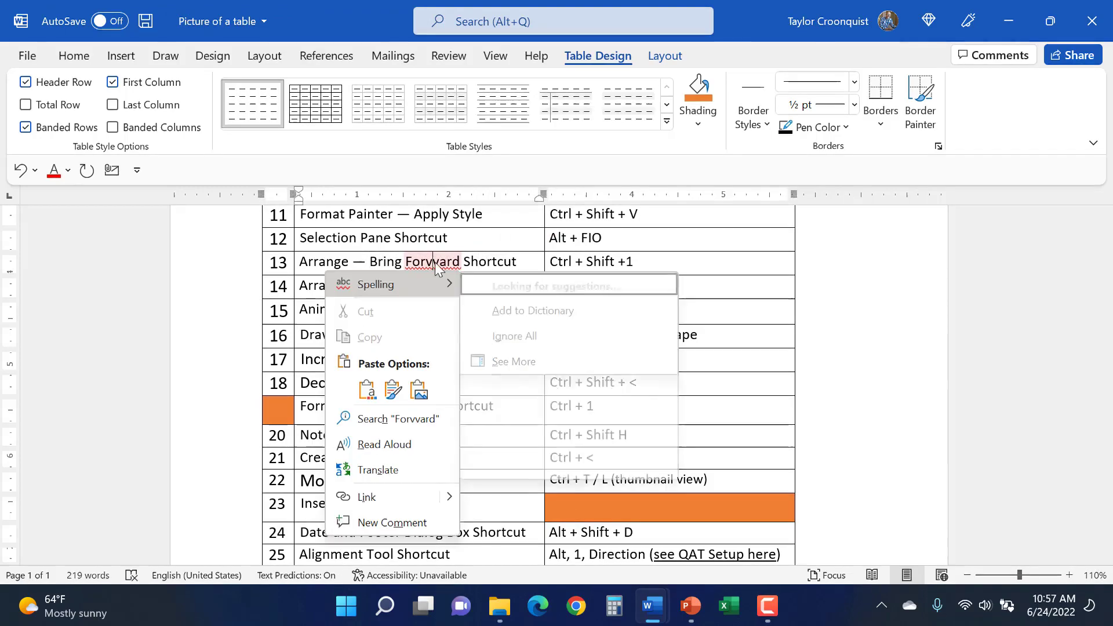
click(493, 288)
- Correct dropperthen to dropper then in row 4 using the spelling suggestion, and select the whole table
scroll(690, 292, up, 3)
right_click(637, 261)
key(Down)
key(Return)
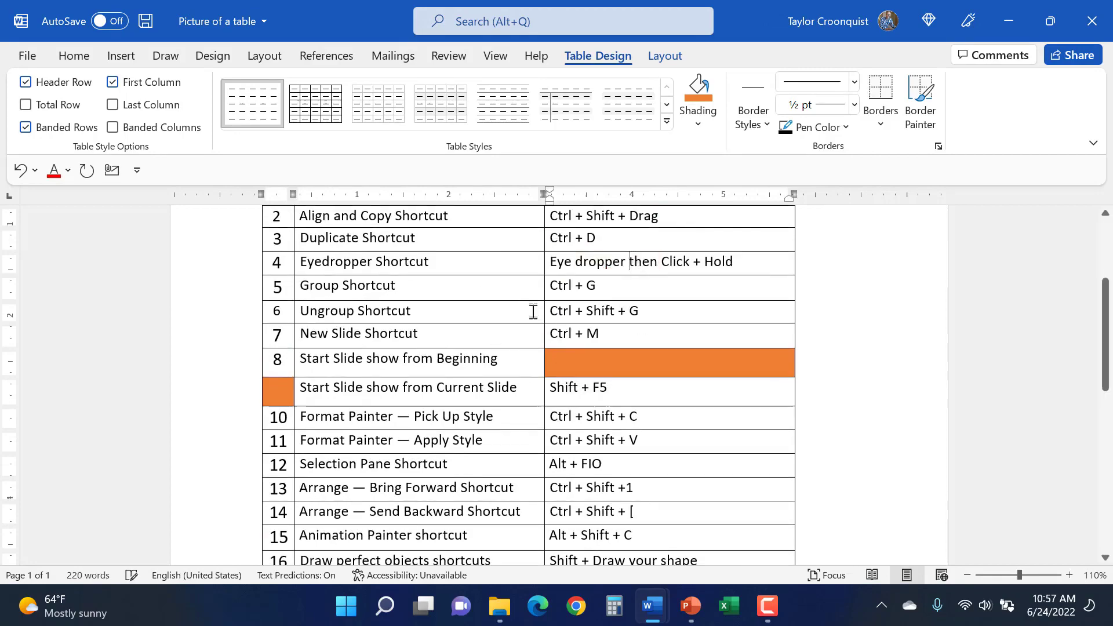
scroll(487, 273, up, 3)
click(257, 279)
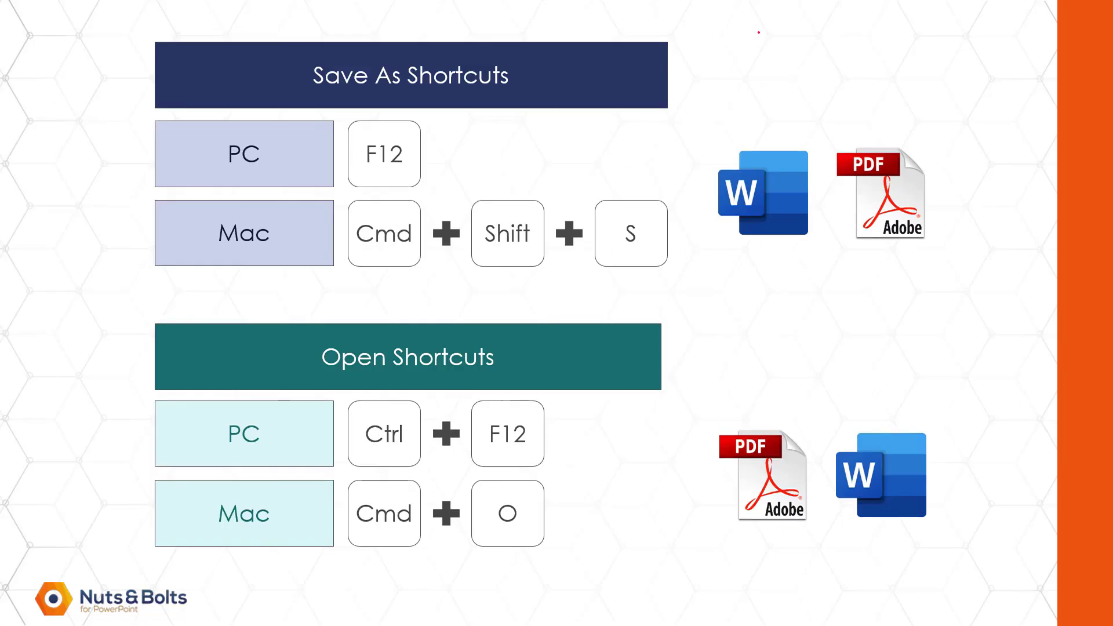
mouse_move(758, 33)
mouse_down()
mouse_move(759, 117)
mouse_move(783, 91)
mouse_up()
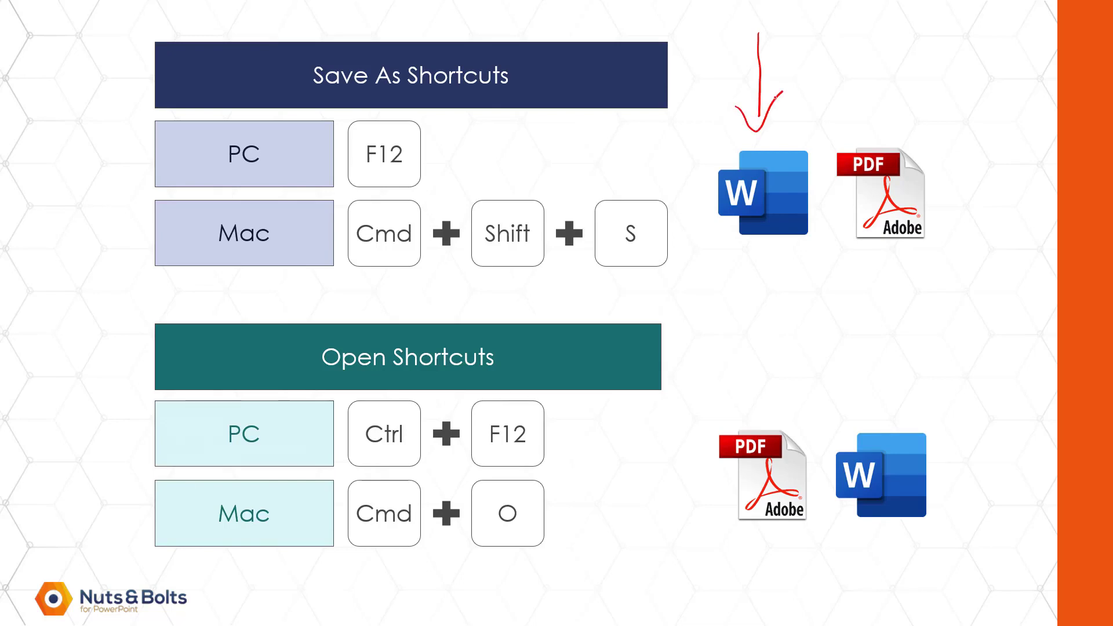
mouse_move(826, 298)
mouse_down()
mouse_move(899, 273)
mouse_move(892, 252)
mouse_up()
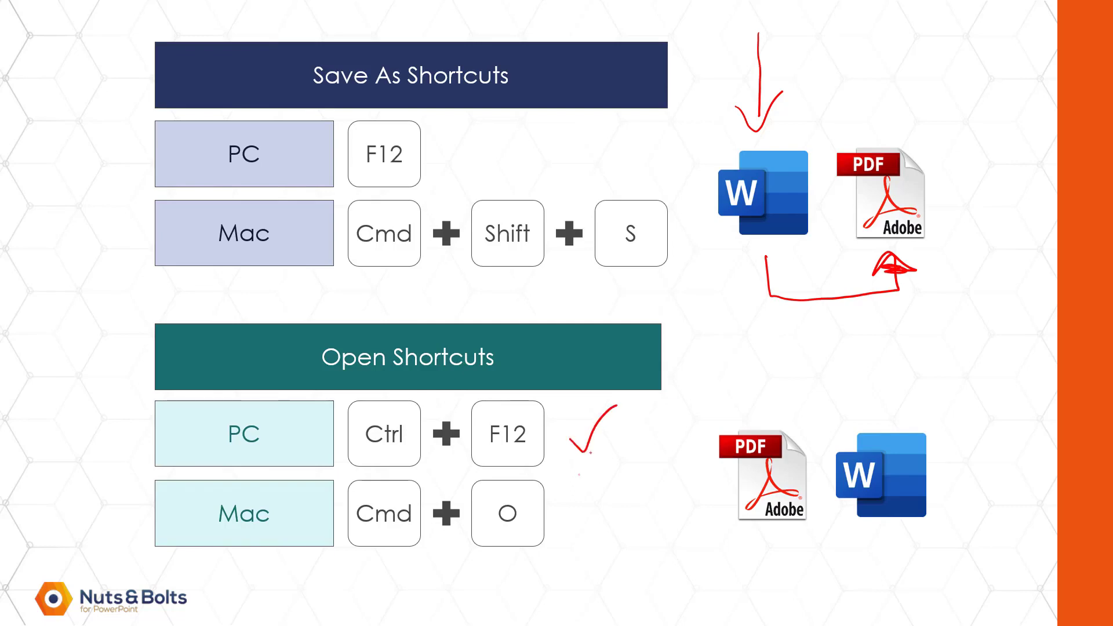
drag(579, 526, 617, 466)
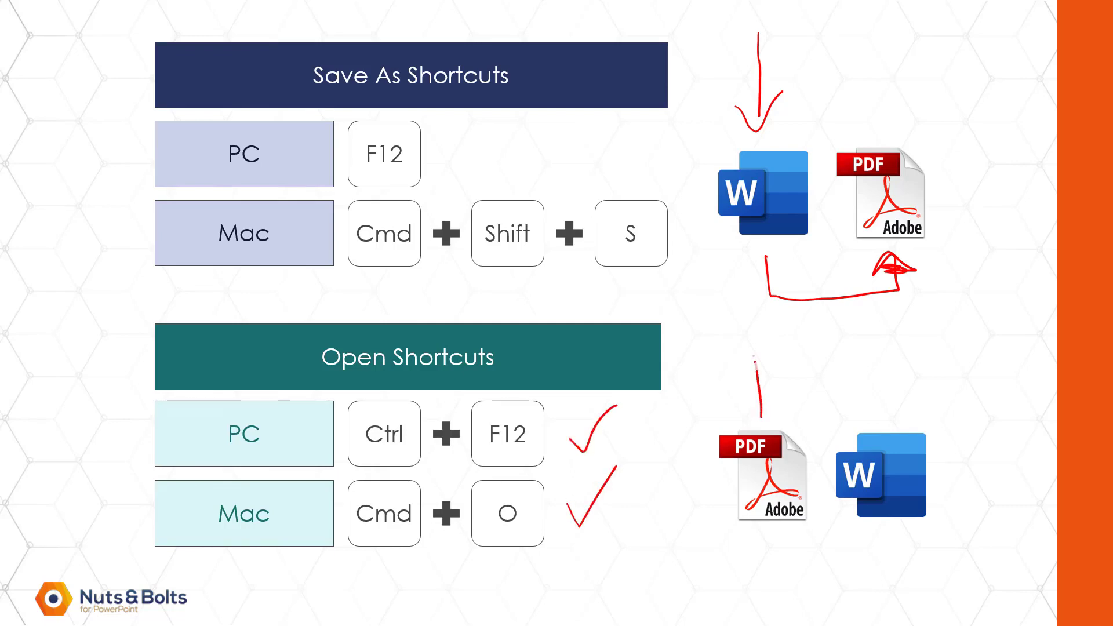
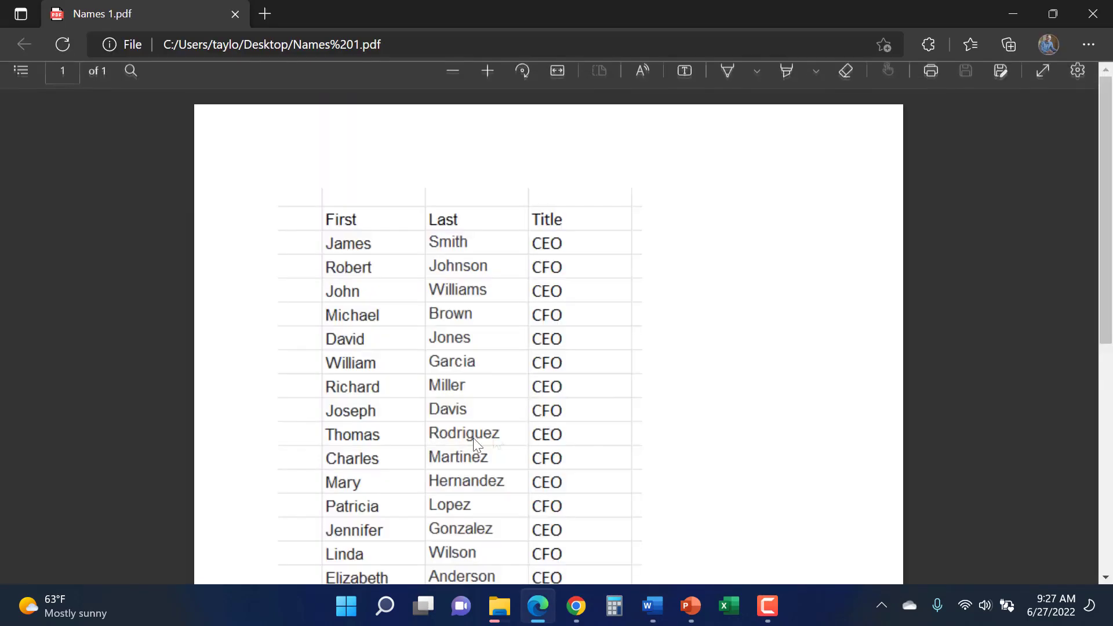
- Close the PDF preview and open the Names 1 PDF from the Desktop in Word, accepting its conversion
click(1093, 13)
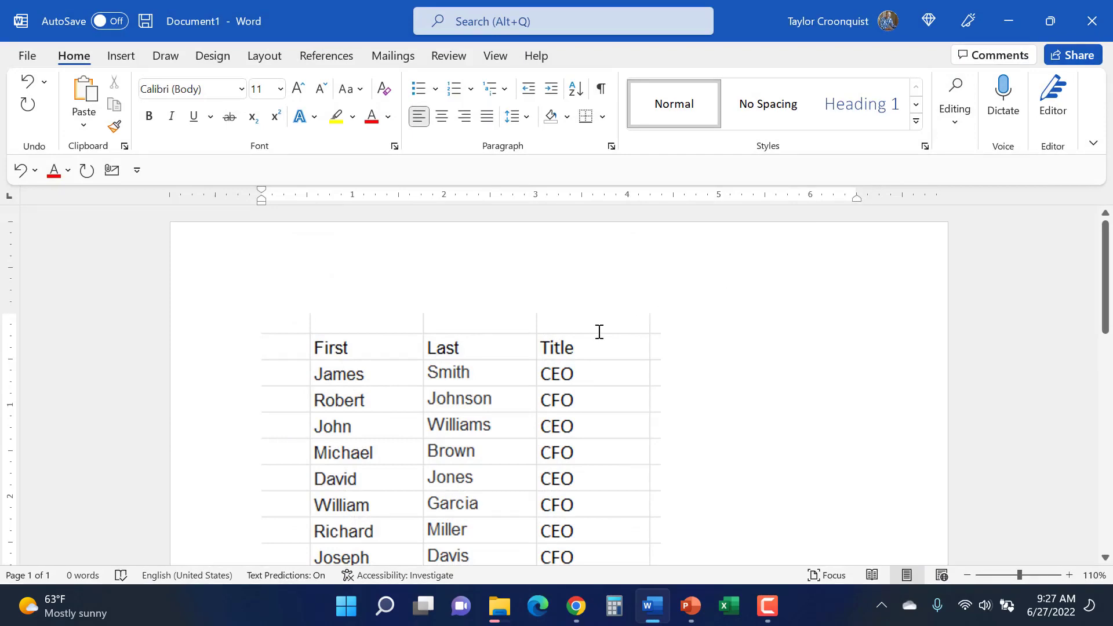
key(ctrl+F12)
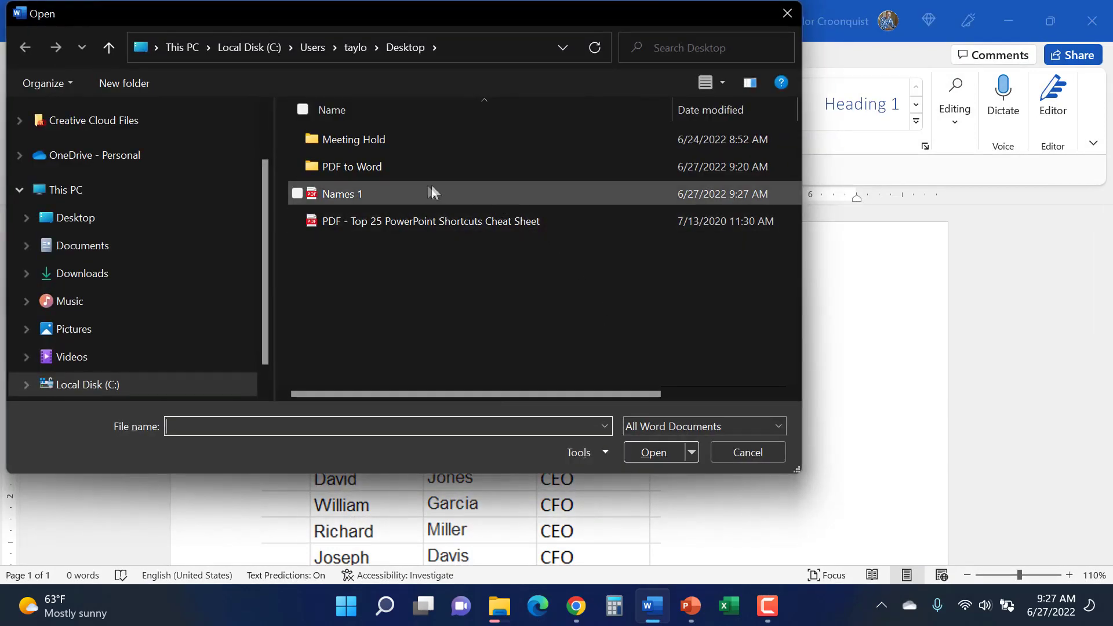
click(356, 196)
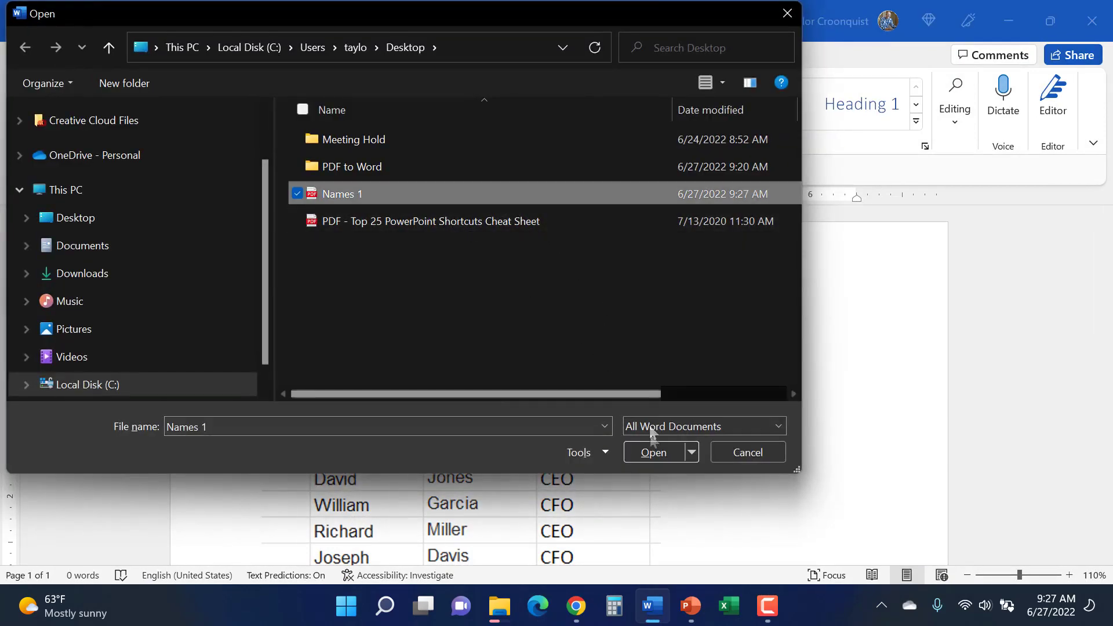
click(648, 455)
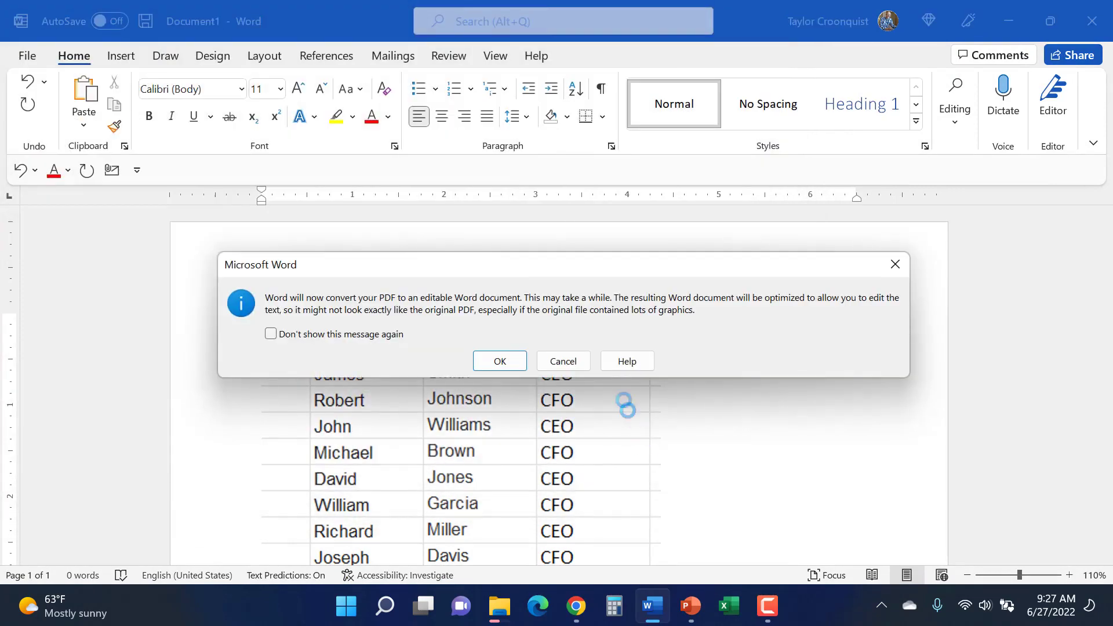
click(497, 367)
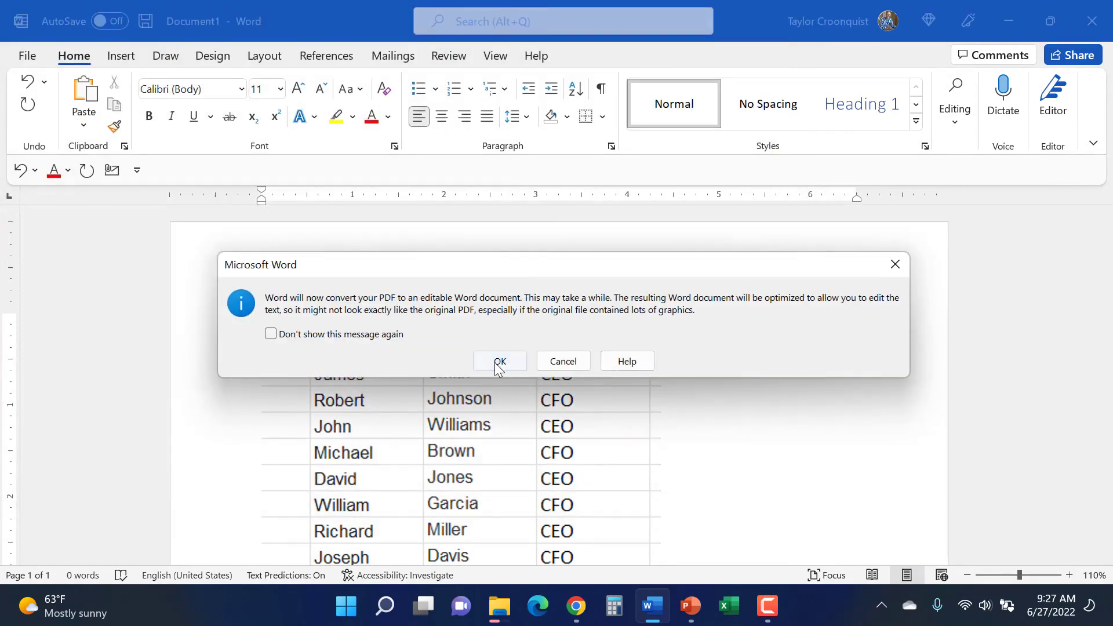
- Examine whether the converted Names 1 content is an editable table or a picture, and close that document
click(406, 296)
scroll(409, 304, down, 5)
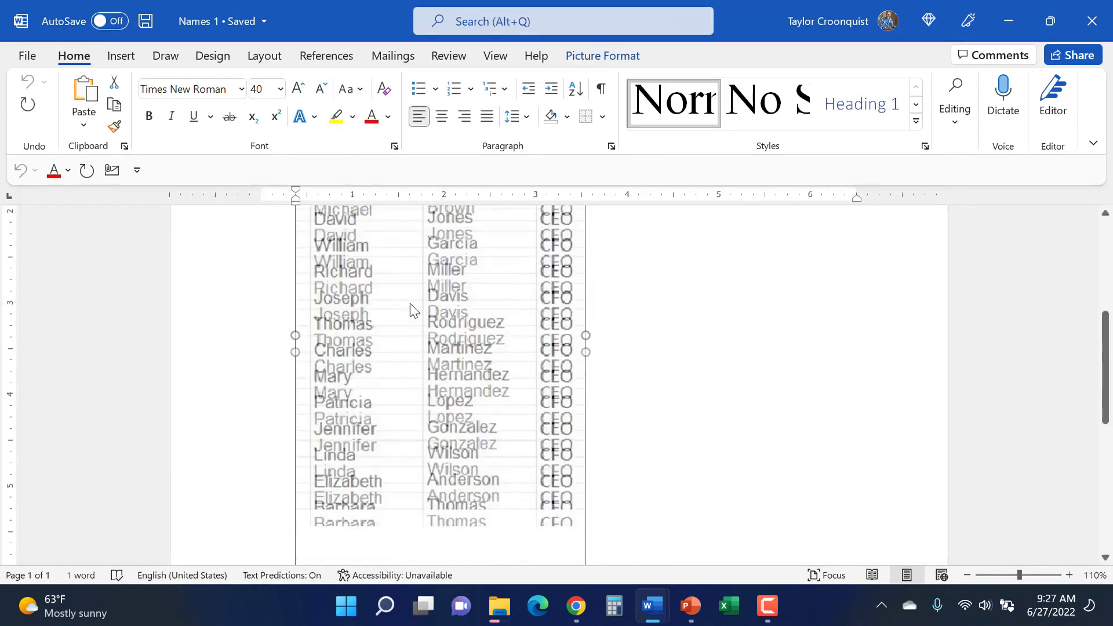
double_click(600, 415)
click(534, 392)
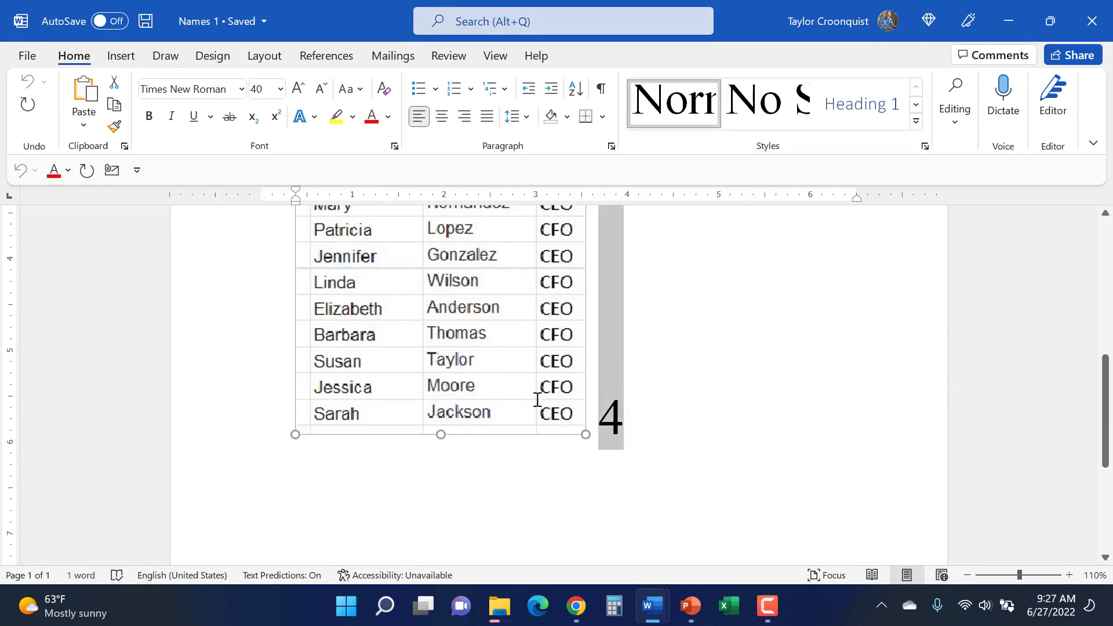
scroll(406, 290, up, 5)
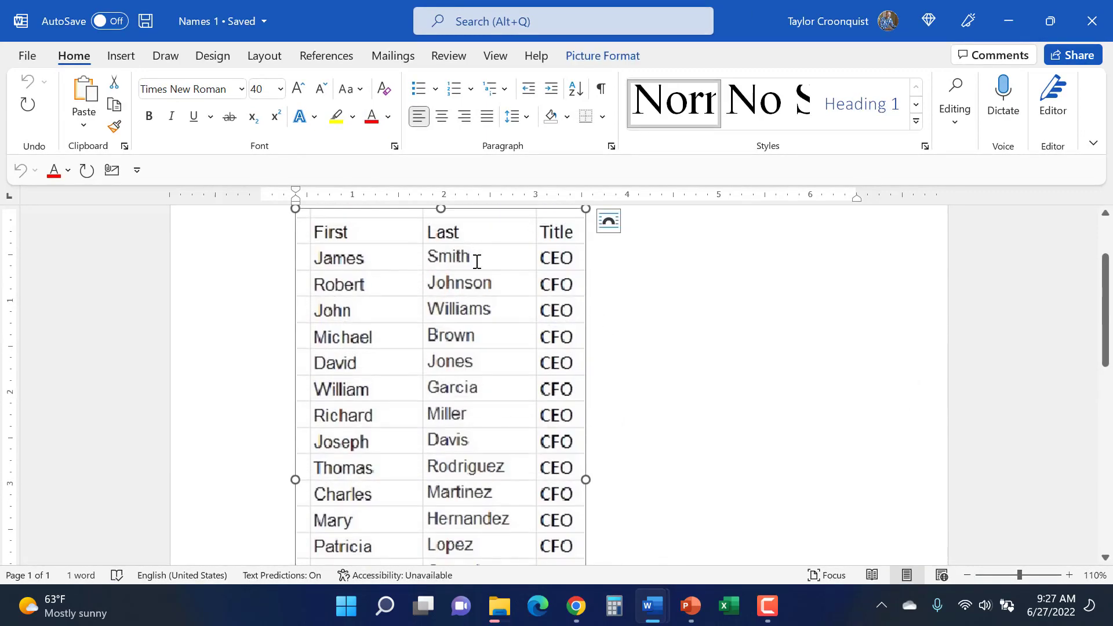
click(1092, 21)
- Try to make the gridline color of the names table picture transparent with Set Transparent Color, and undo the change
click(312, 343)
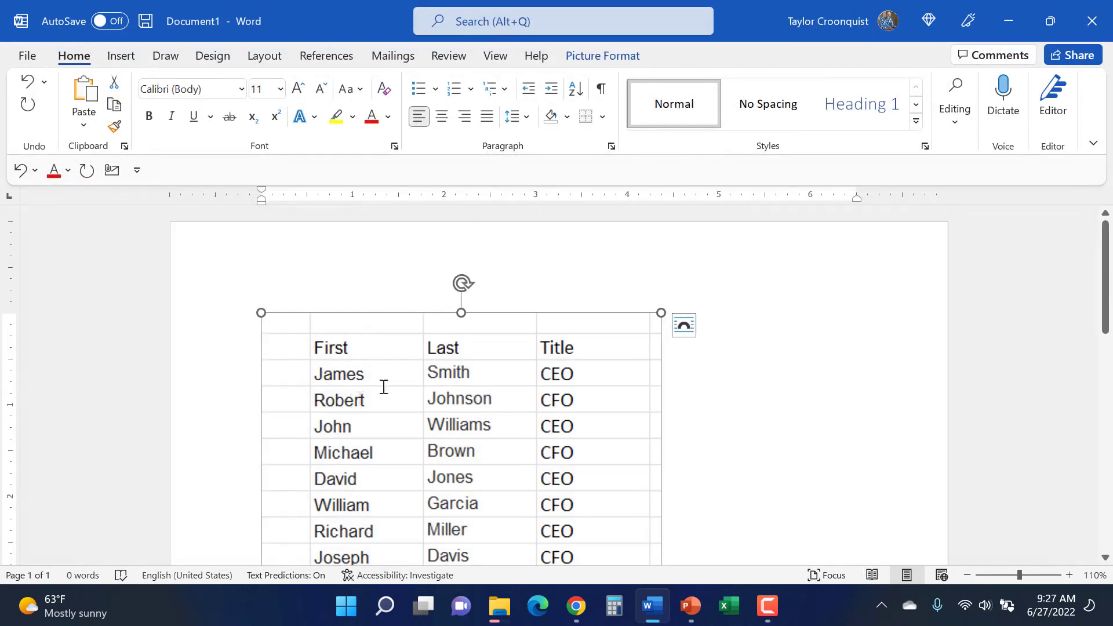
click(593, 58)
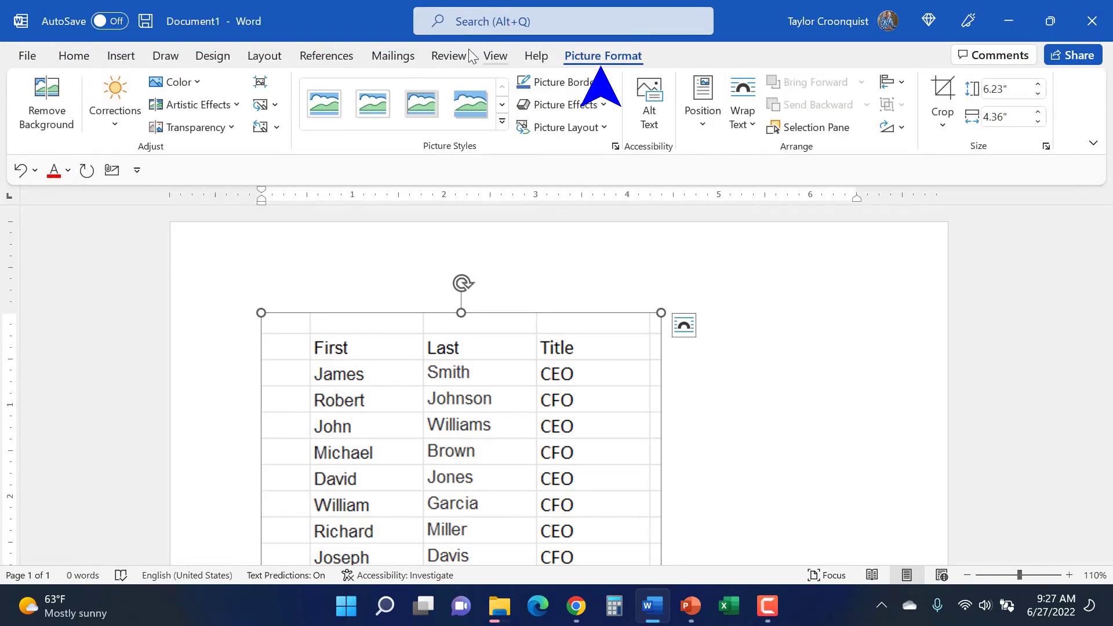
click(195, 83)
scroll(246, 278, down, 2)
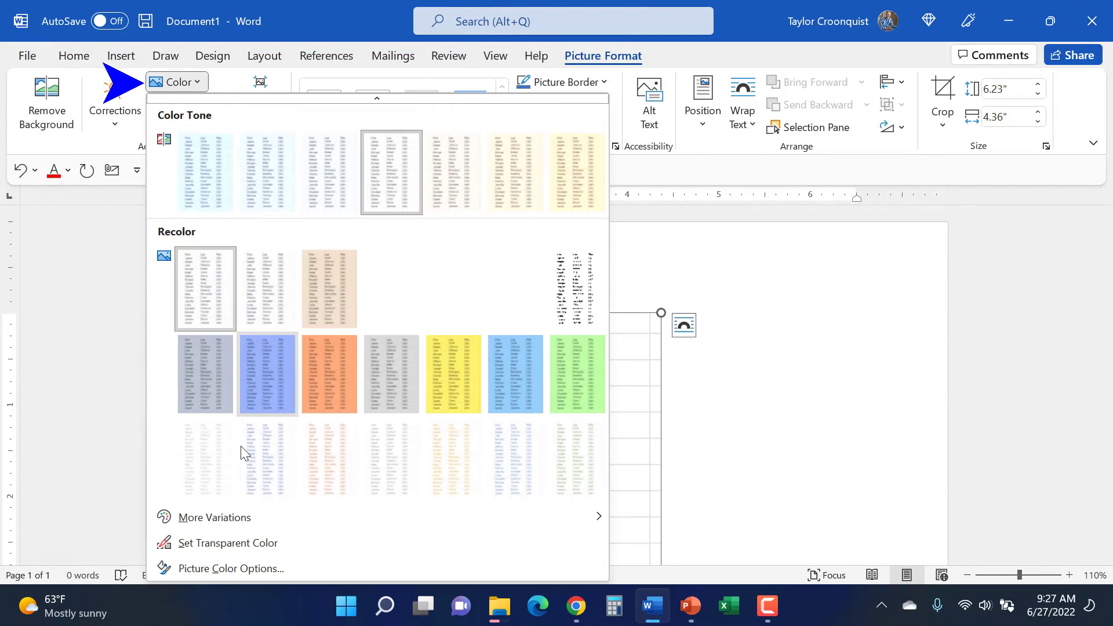
click(240, 543)
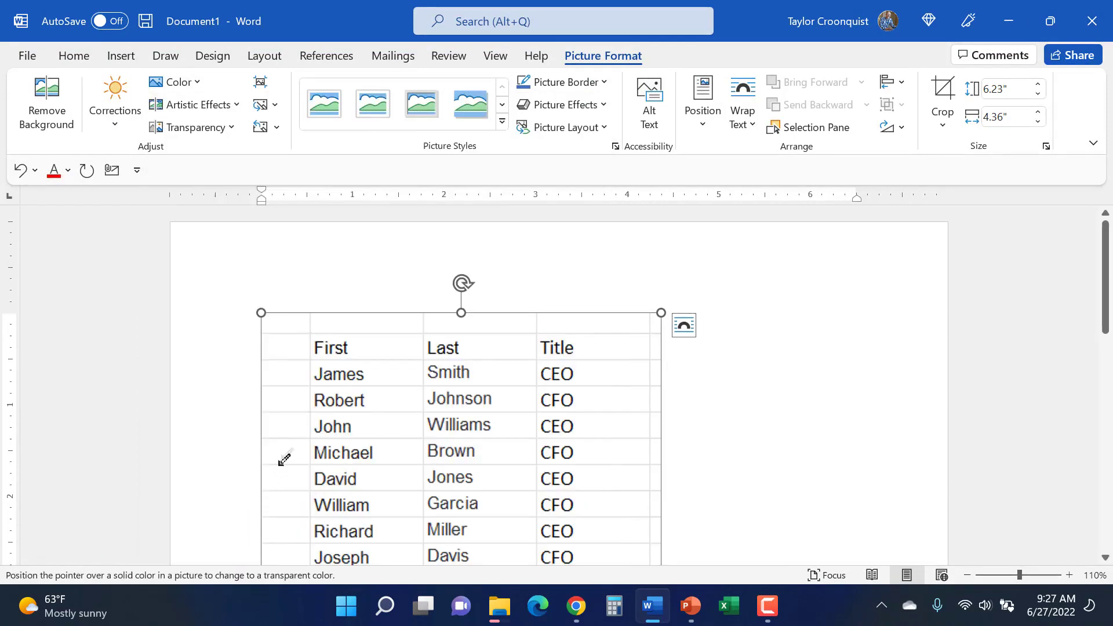
click(310, 409)
key(ctrl+z)
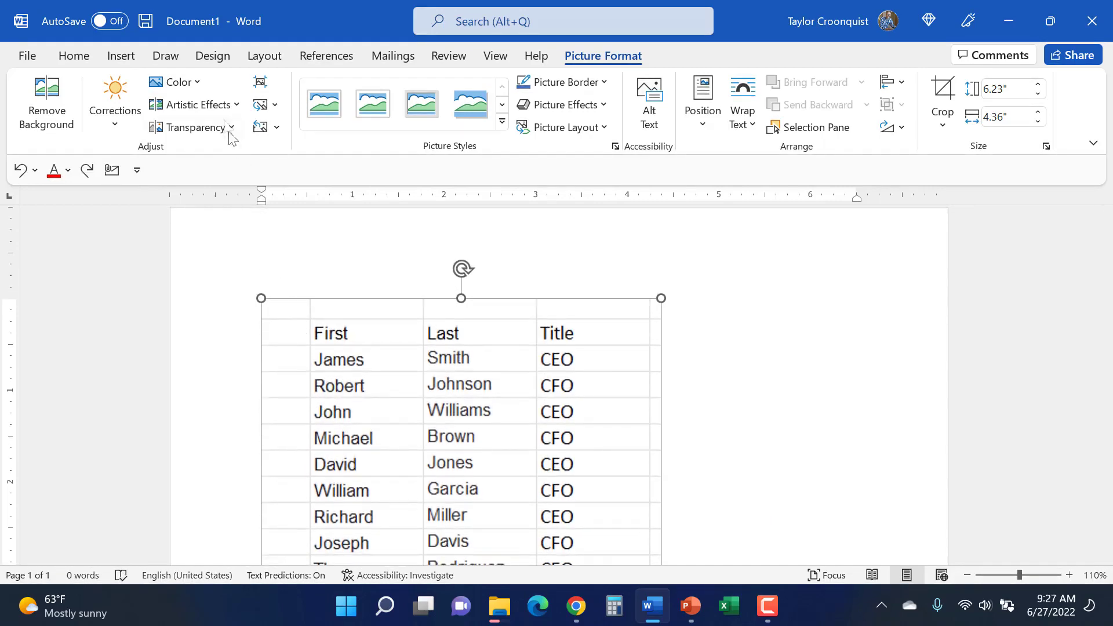
- Remove the gridlines from the names table picture by setting their color as transparent, and deselect the picture
click(174, 82)
scroll(291, 300, down, 3)
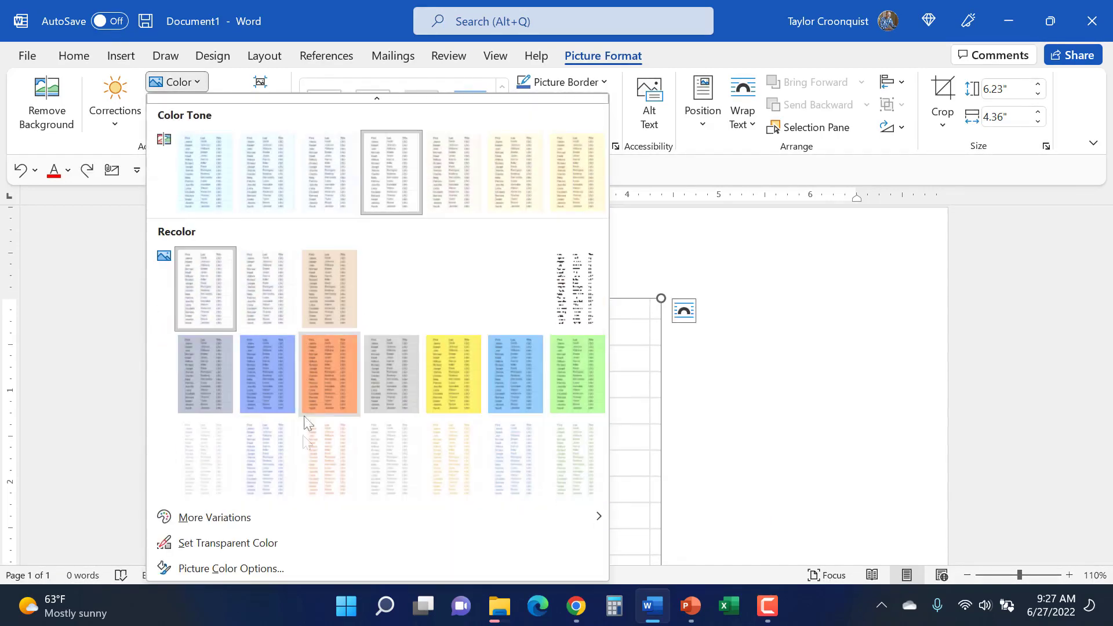
click(287, 545)
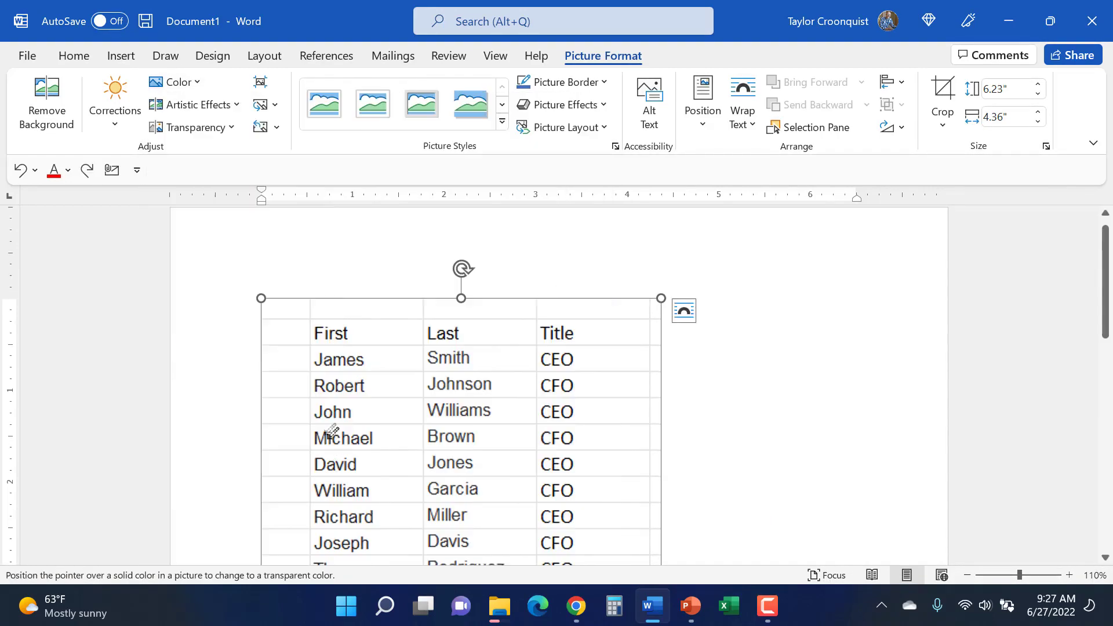
click(313, 394)
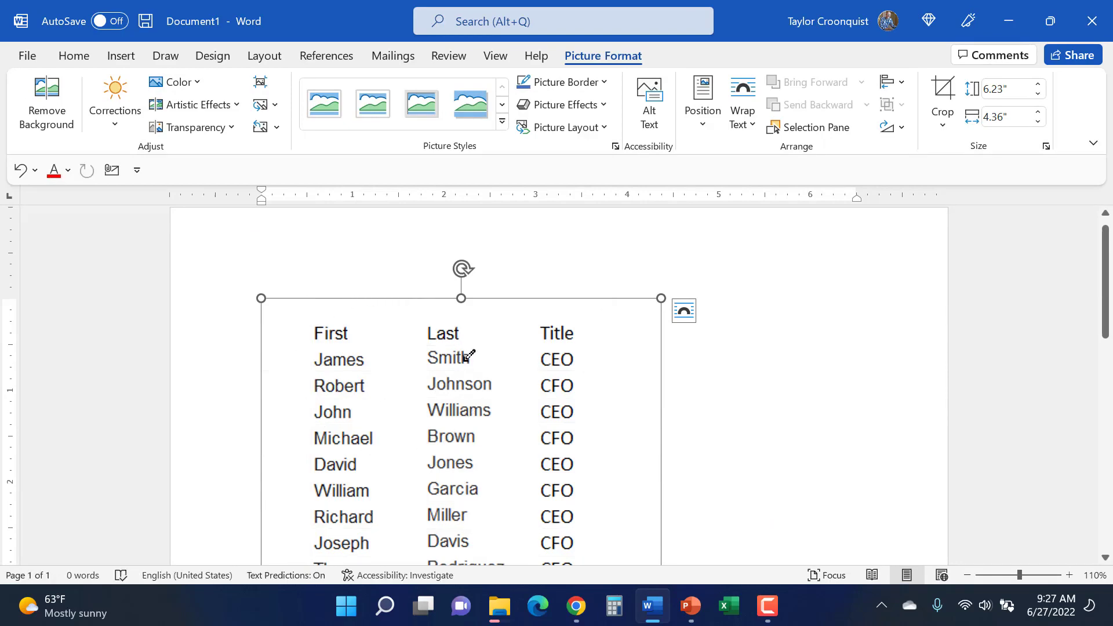
click(743, 371)
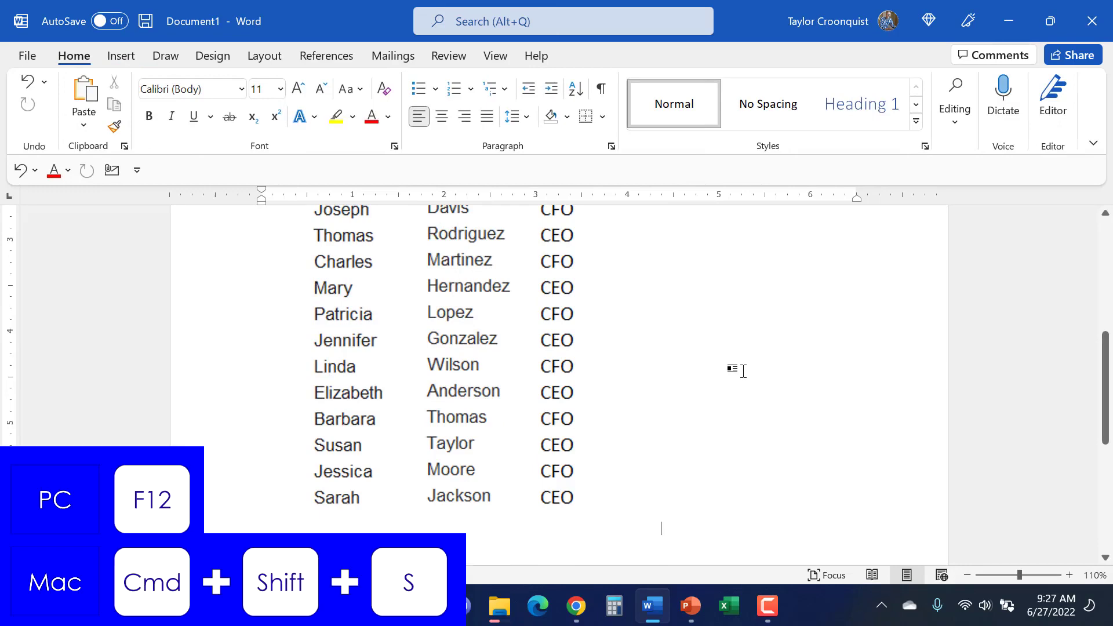
- Save the document to the Desktop as a PDF named Names 2, and close the PDF preview
key(F12)
scroll(145, 174, up, 5)
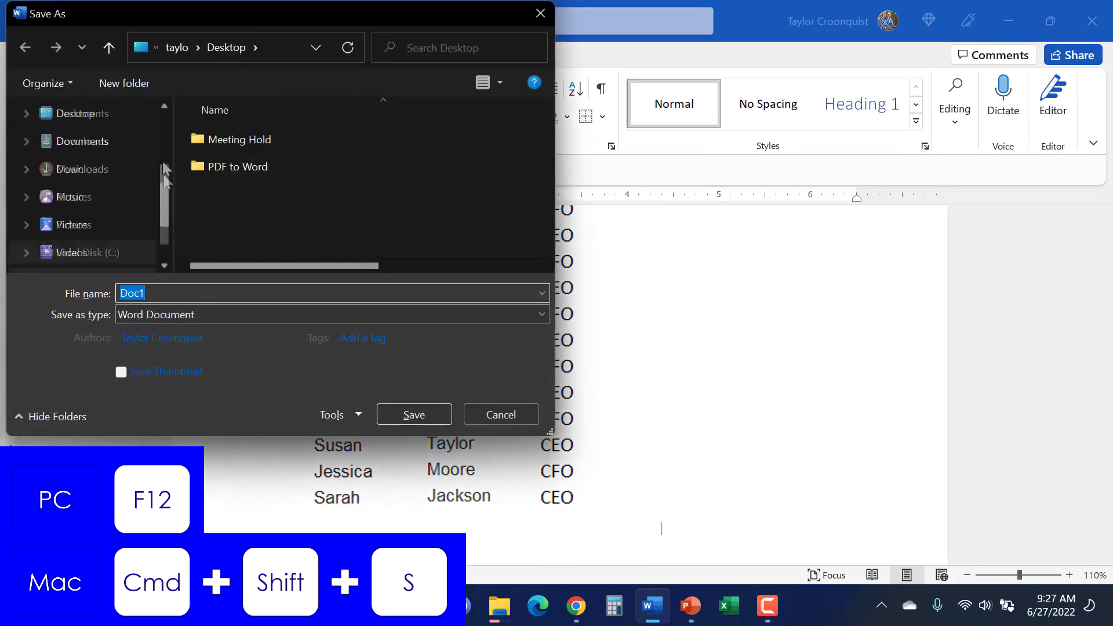
click(82, 251)
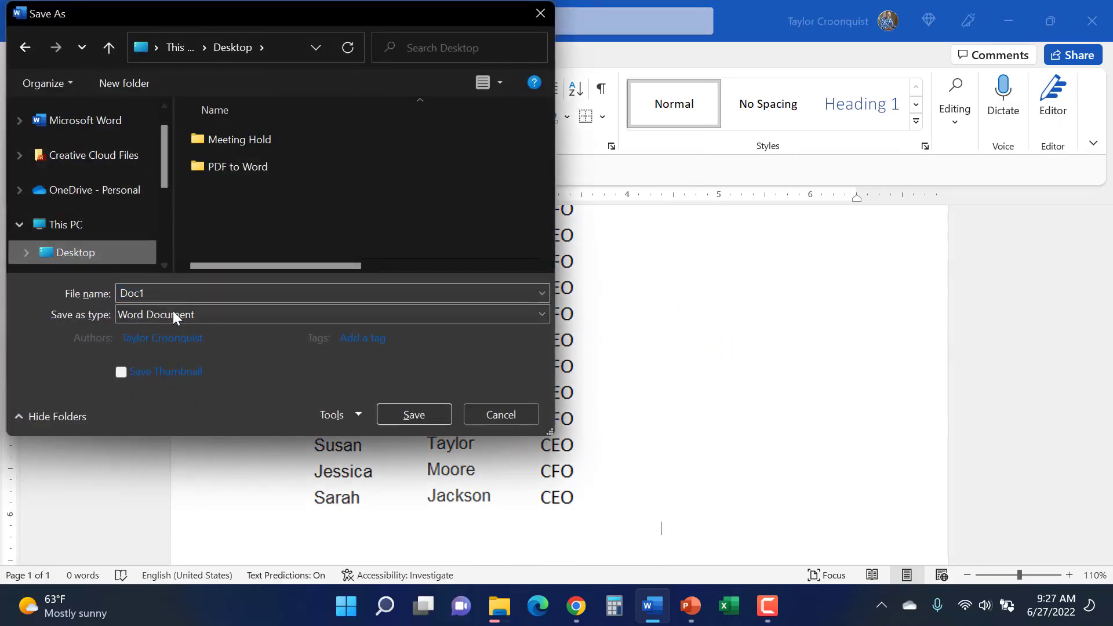
click(172, 314)
click(172, 418)
double_click(186, 293)
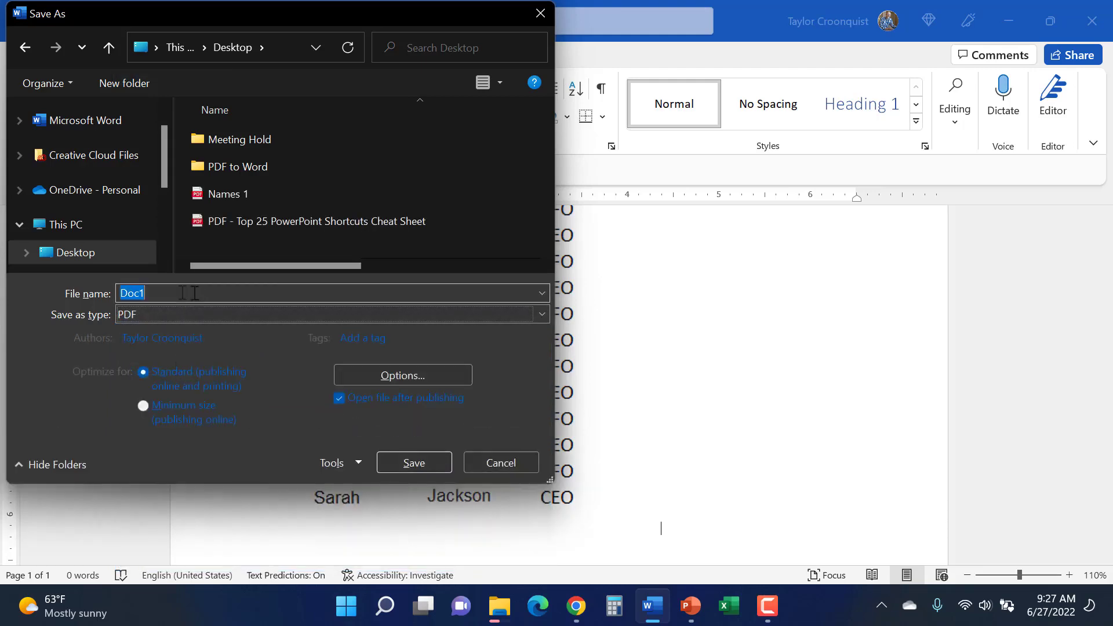
text(Names 2)
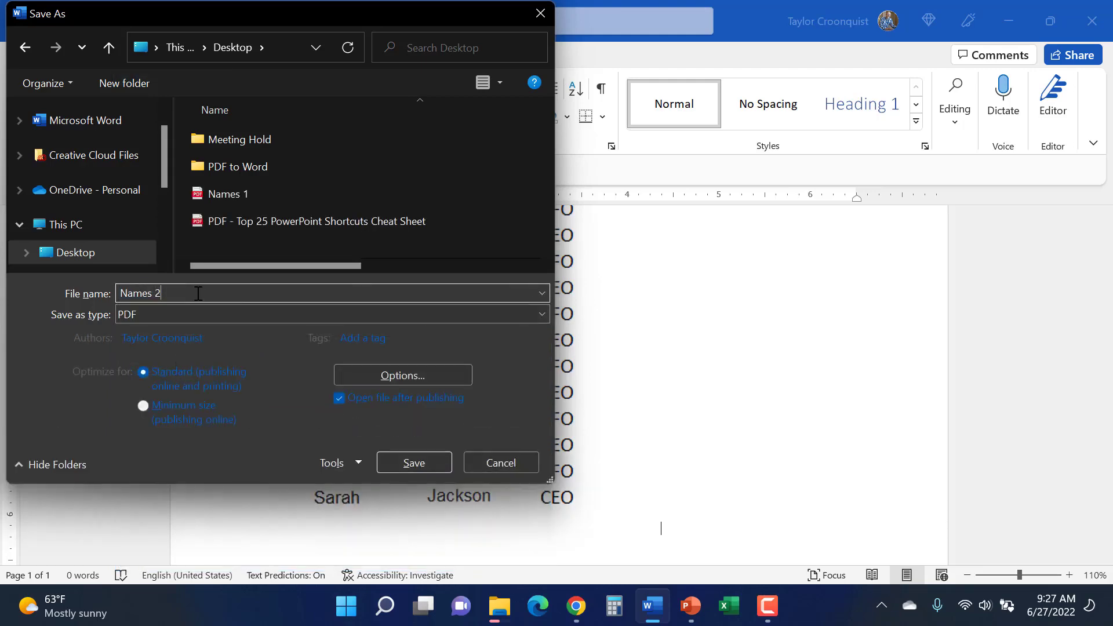
key(Return)
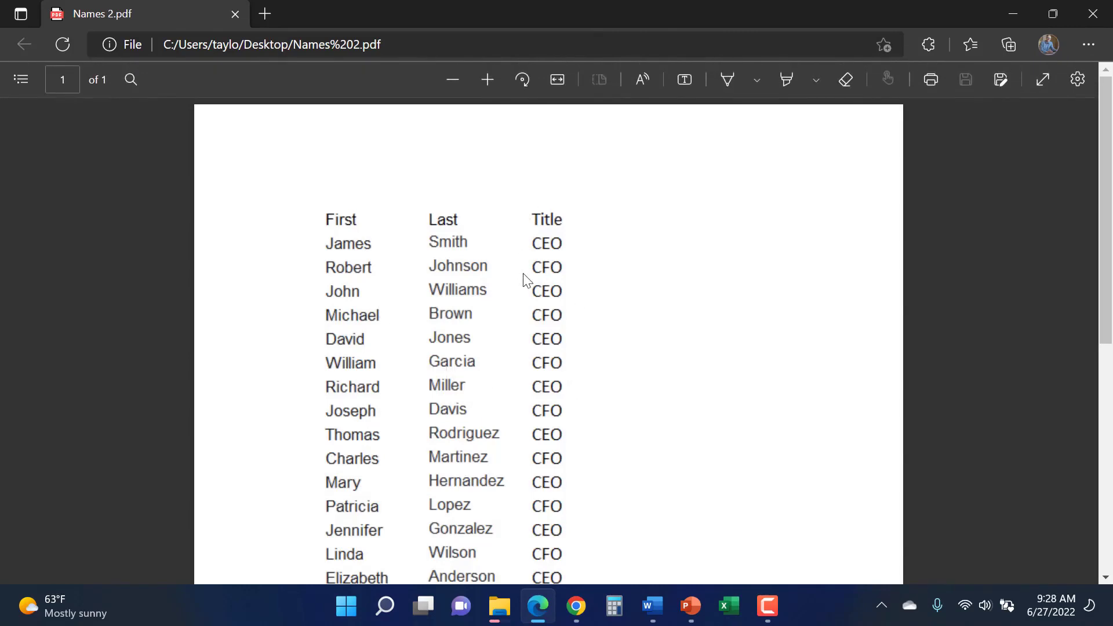
click(1093, 14)
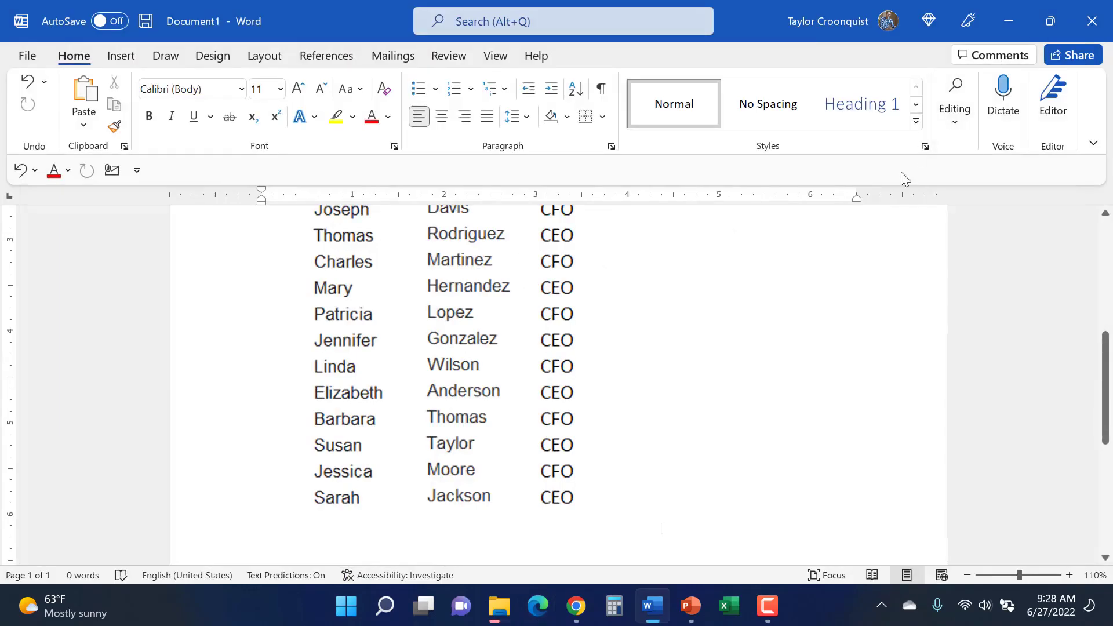
- Open the Names 2 PDF from the Desktop in Word and accept its conversion to an editable document
key(ctrl+F12)
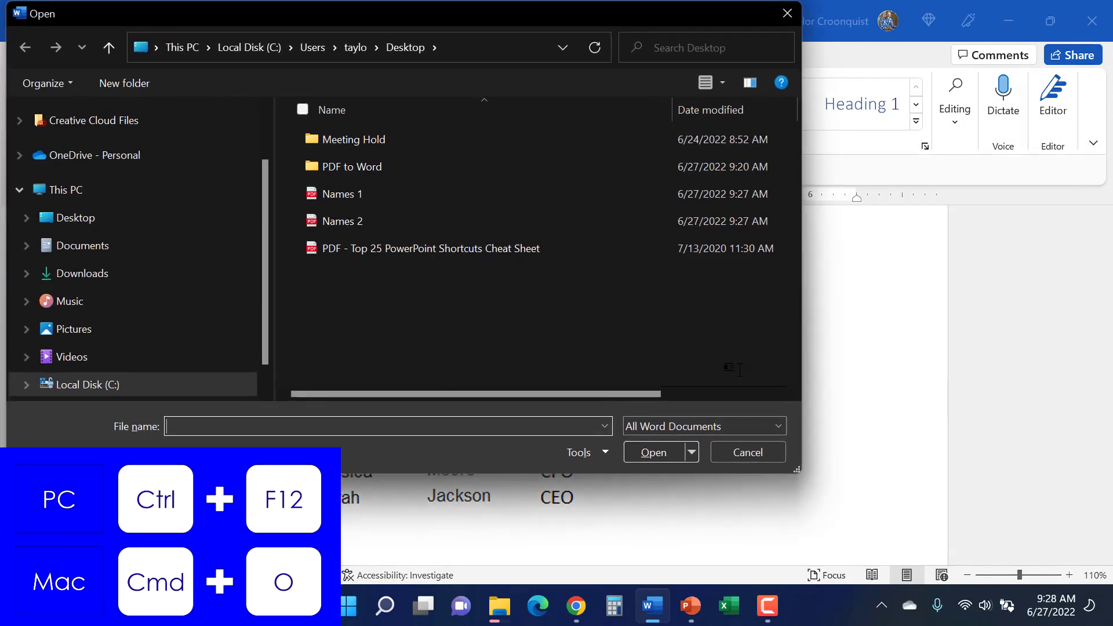
click(381, 219)
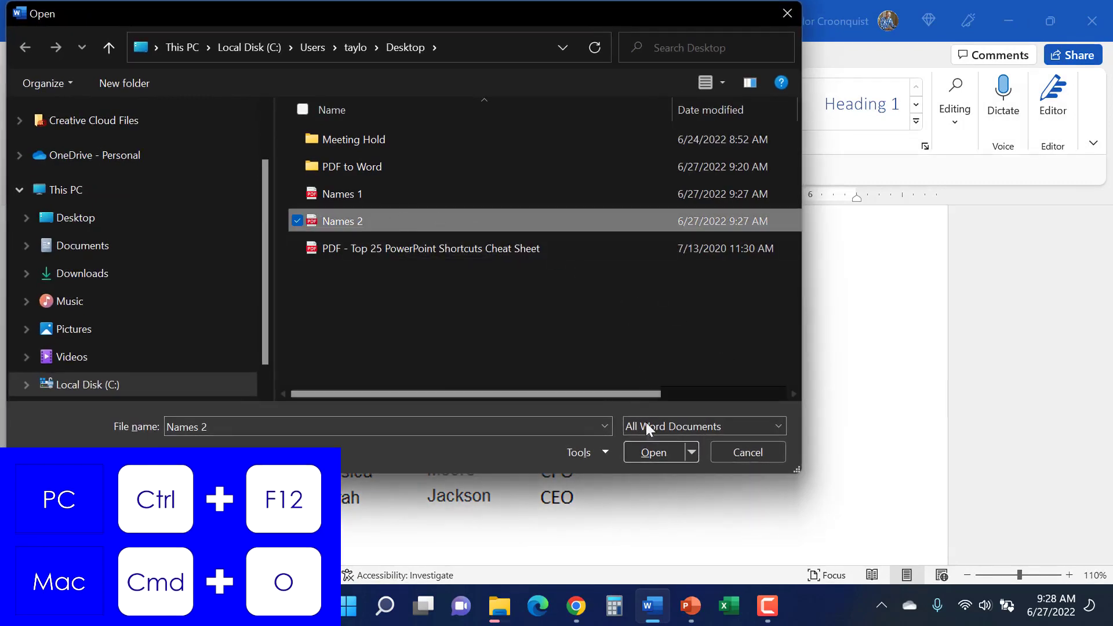
click(643, 454)
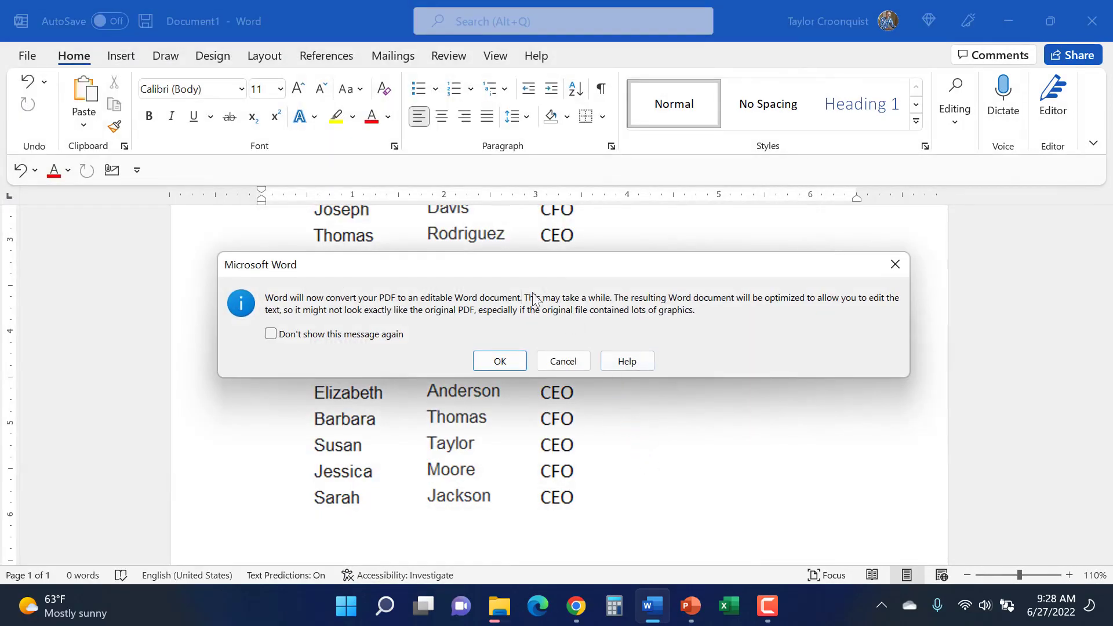
click(502, 361)
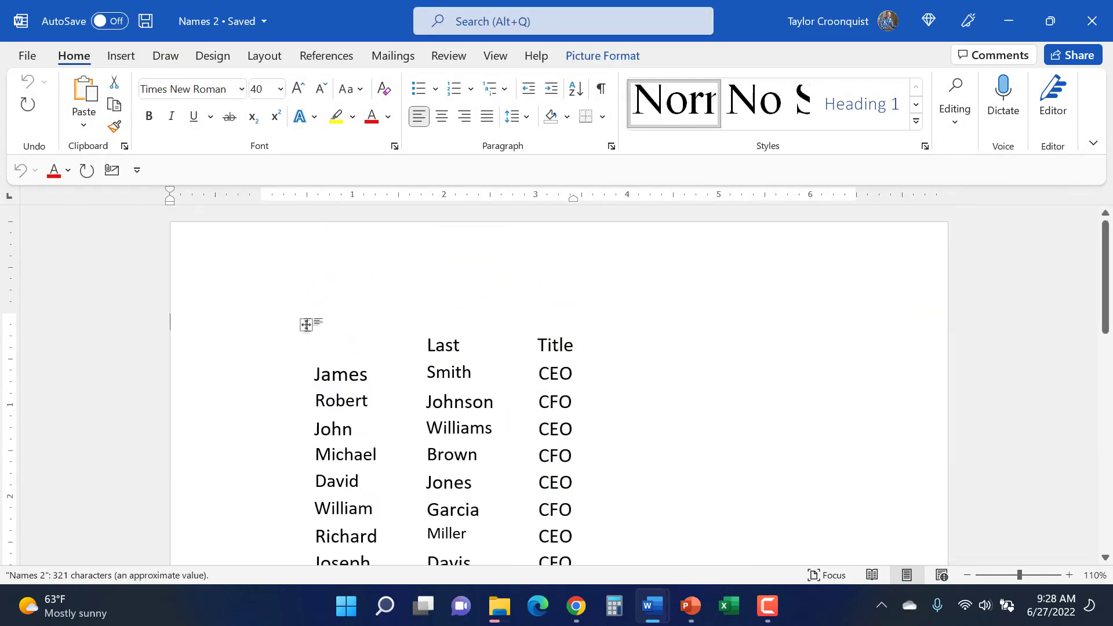
- Apply All Borders to the entire converted names table
click(306, 325)
click(602, 117)
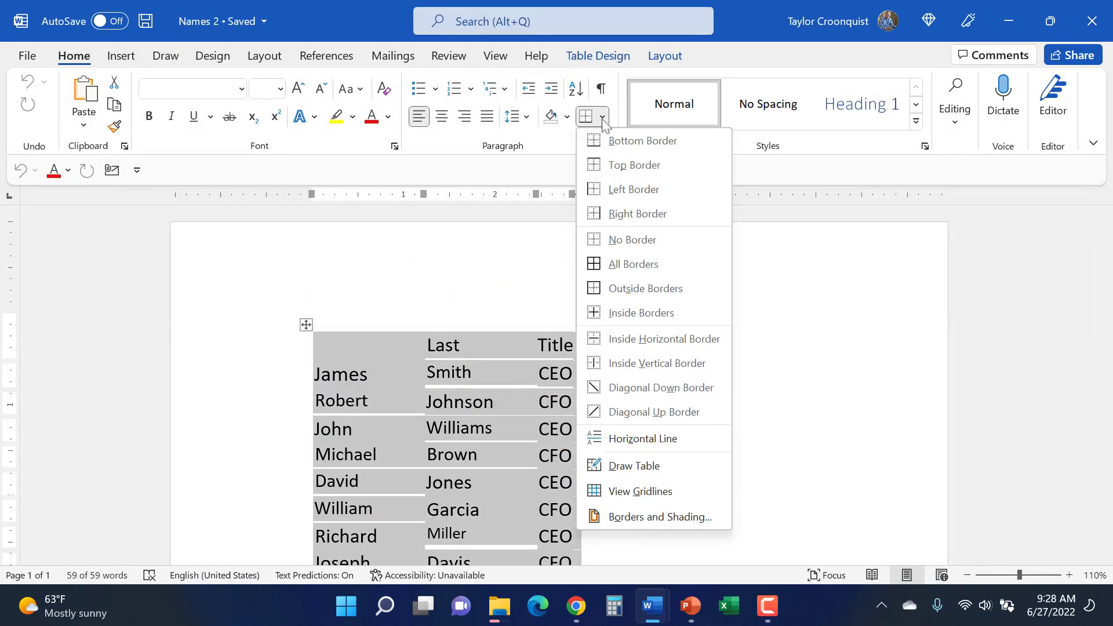
click(613, 264)
scroll(484, 336, down, 5)
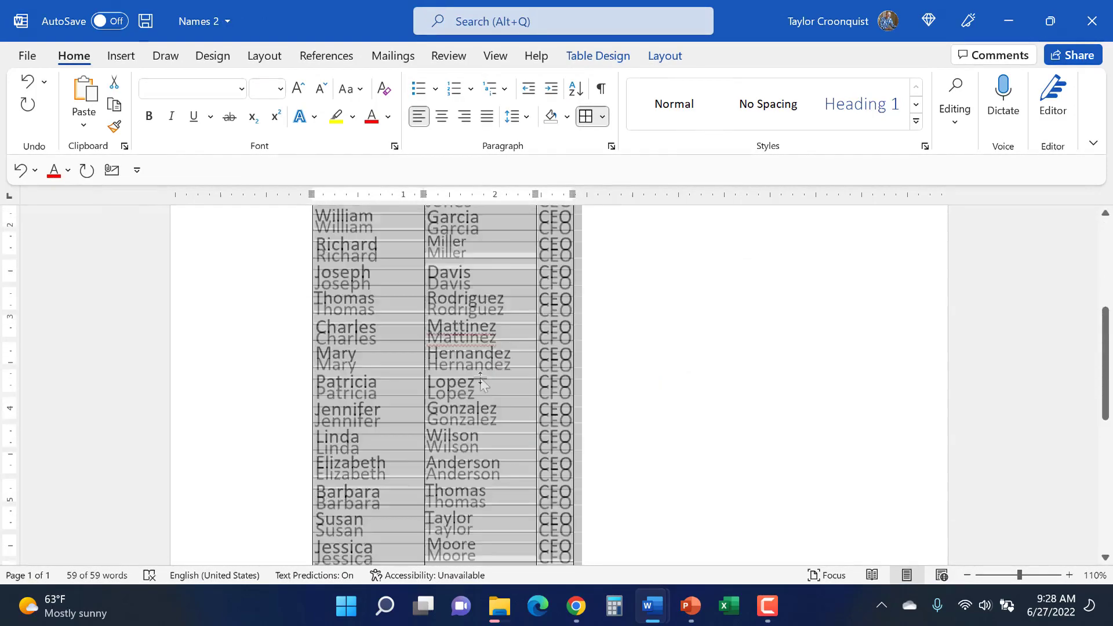
scroll(480, 377, up, 5)
- Enter First in the empty header cell and correct the misspelled last name in the tenth name row using the spelling suggestion
click(390, 306)
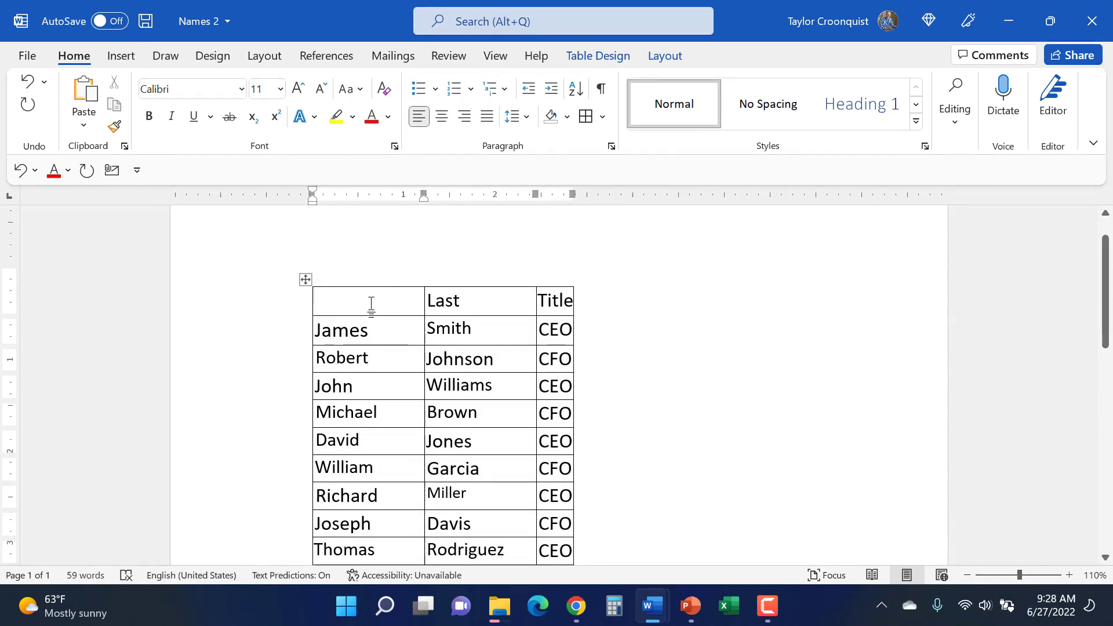
text(First)
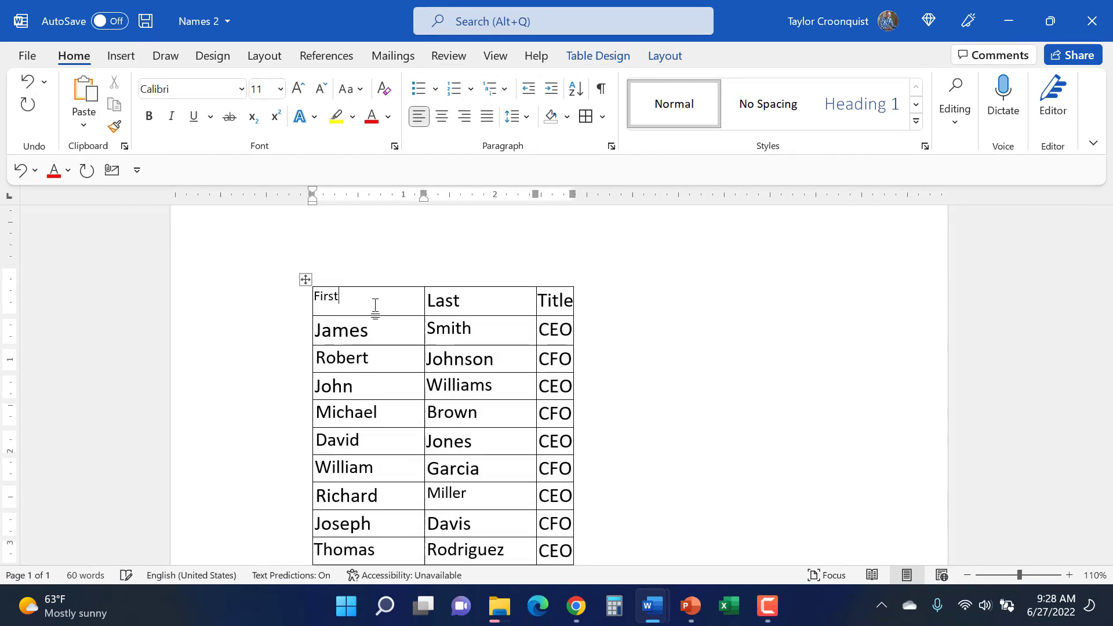
scroll(480, 328, down, 4)
click(462, 399)
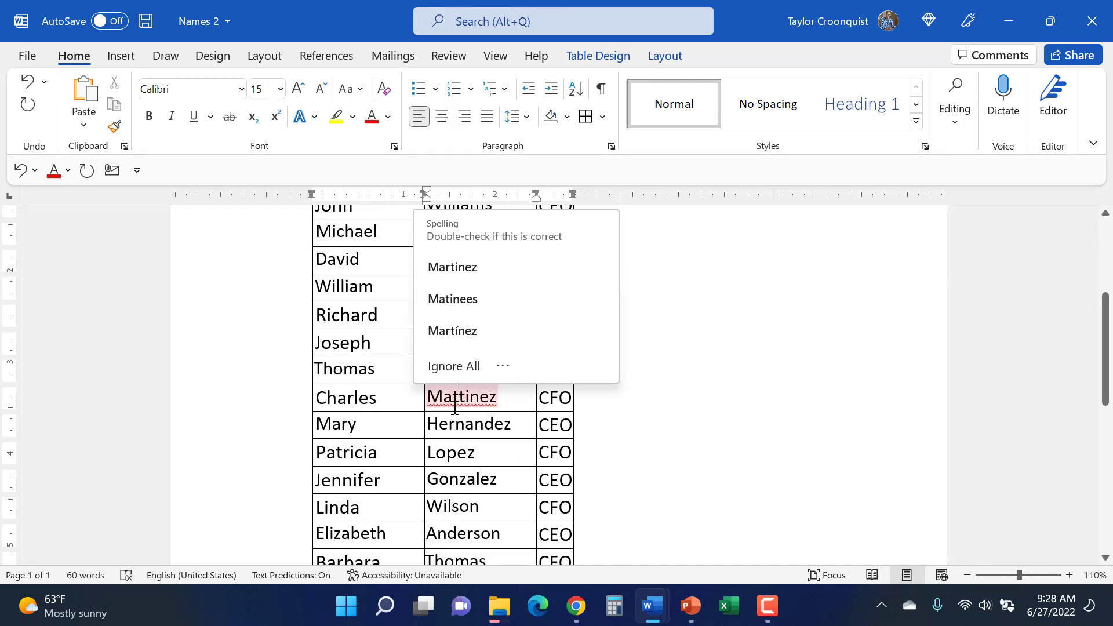
click(462, 270)
- Examine the whole corrected names table and compare it with the original names picture in Document1
scroll(462, 278, up, 3)
drag(323, 251, 553, 514)
scroll(546, 408, down, 3)
scroll(546, 408, down, 3)
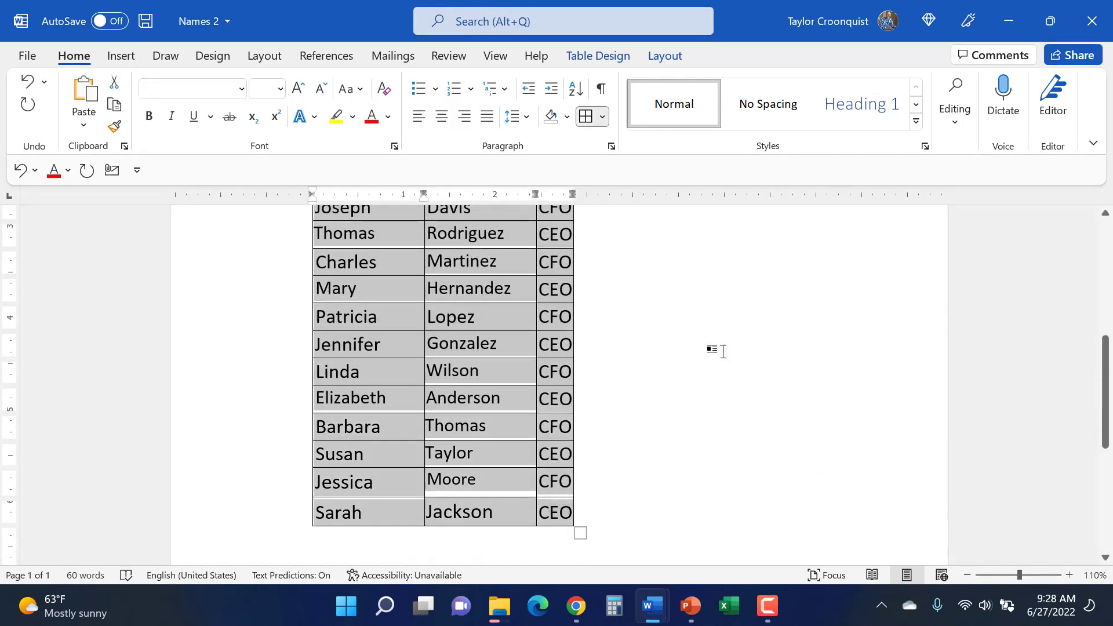
click(723, 352)
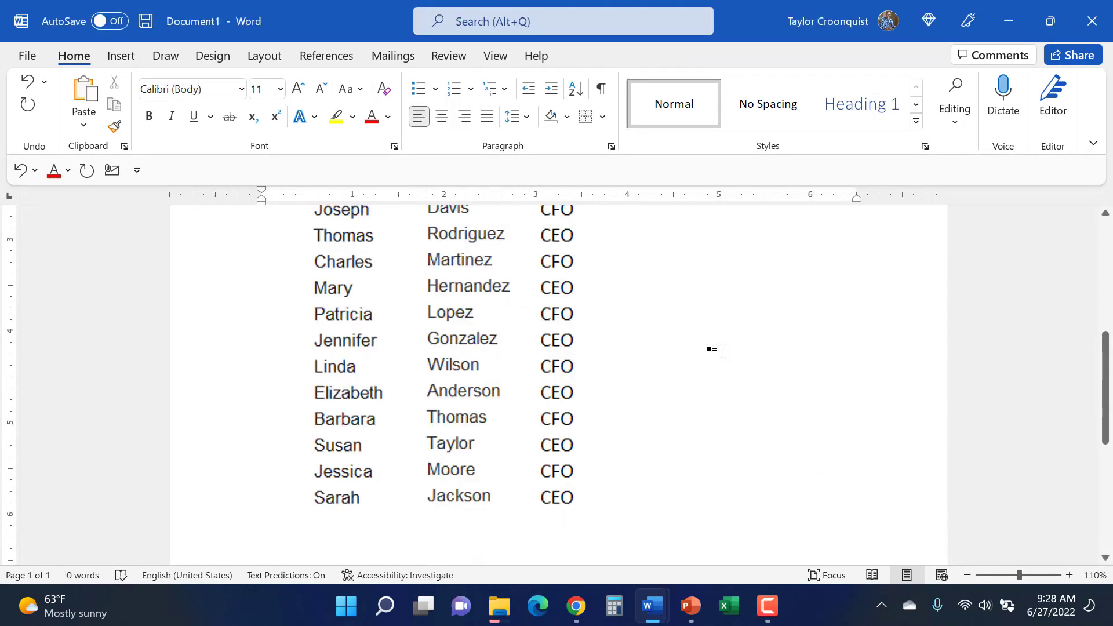
click(496, 323)
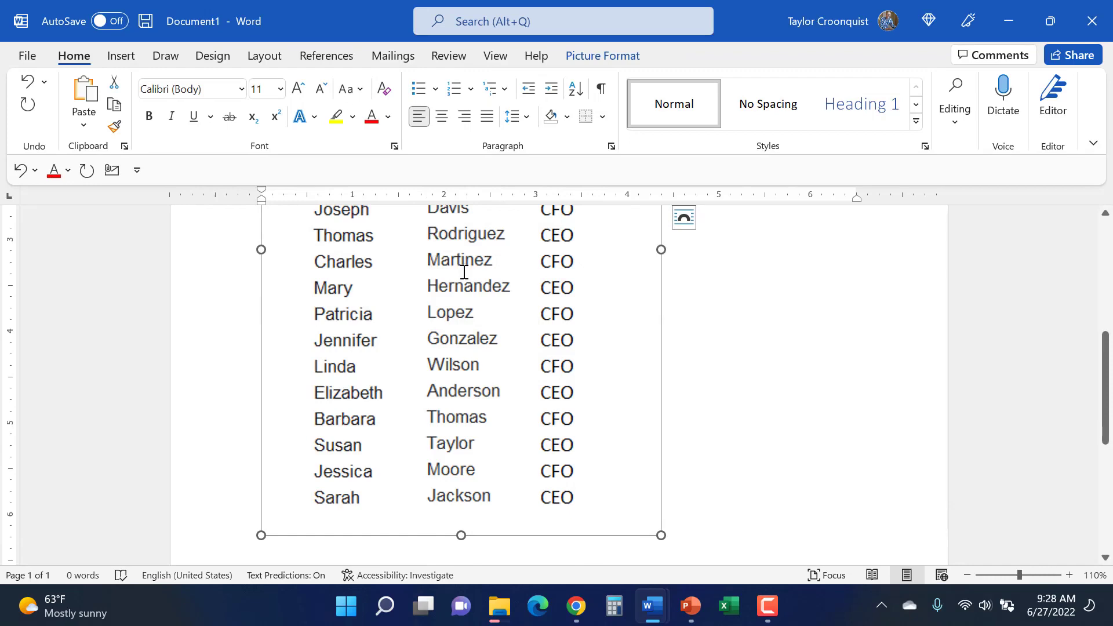
scroll(465, 272, up, 5)
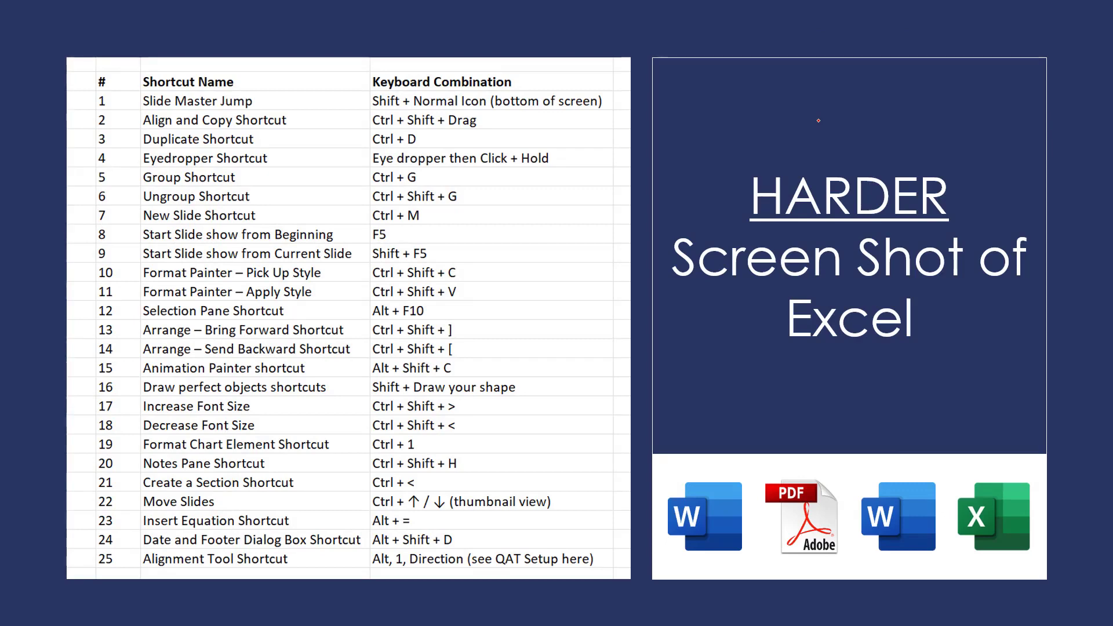
- Mark the shortcut table, the word HARDER and the number column on the slide with red ink, and erase all ink
mouse_move(325, 53)
mouse_down()
mouse_move(294, 37)
mouse_move(164, 51)
mouse_move(47, 211)
mouse_up()
mouse_move(77, 404)
mouse_down()
mouse_move(113, 577)
mouse_move(394, 607)
mouse_move(571, 480)
mouse_move(660, 183)
mouse_move(545, 53)
mouse_move(335, 44)
mouse_up()
drag(744, 220, 912, 222)
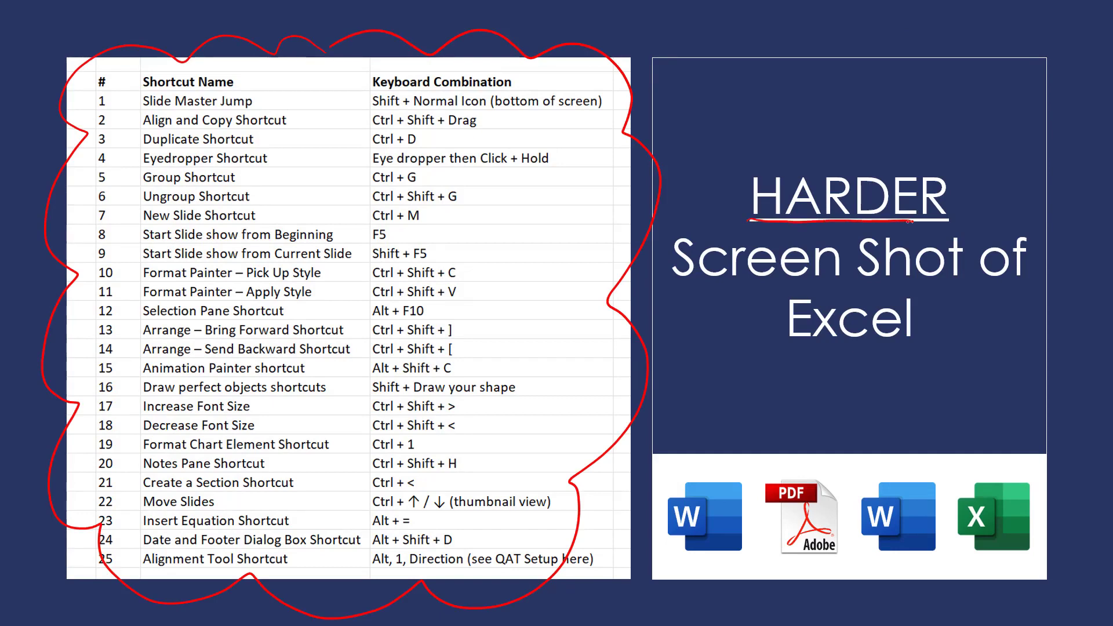
drag(125, 120, 120, 489)
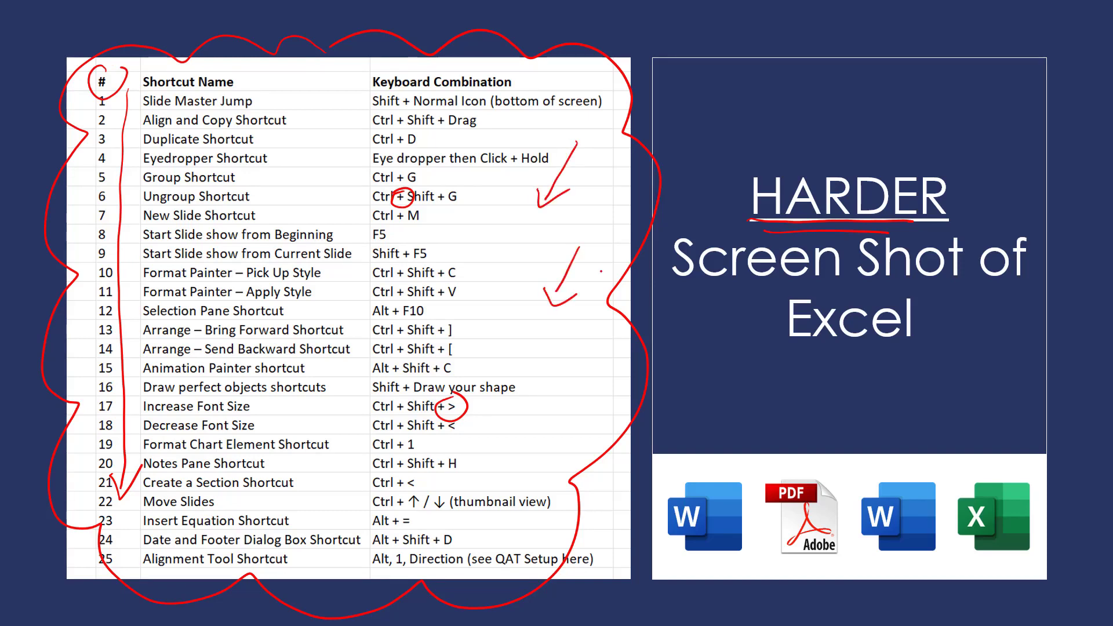
key(e)
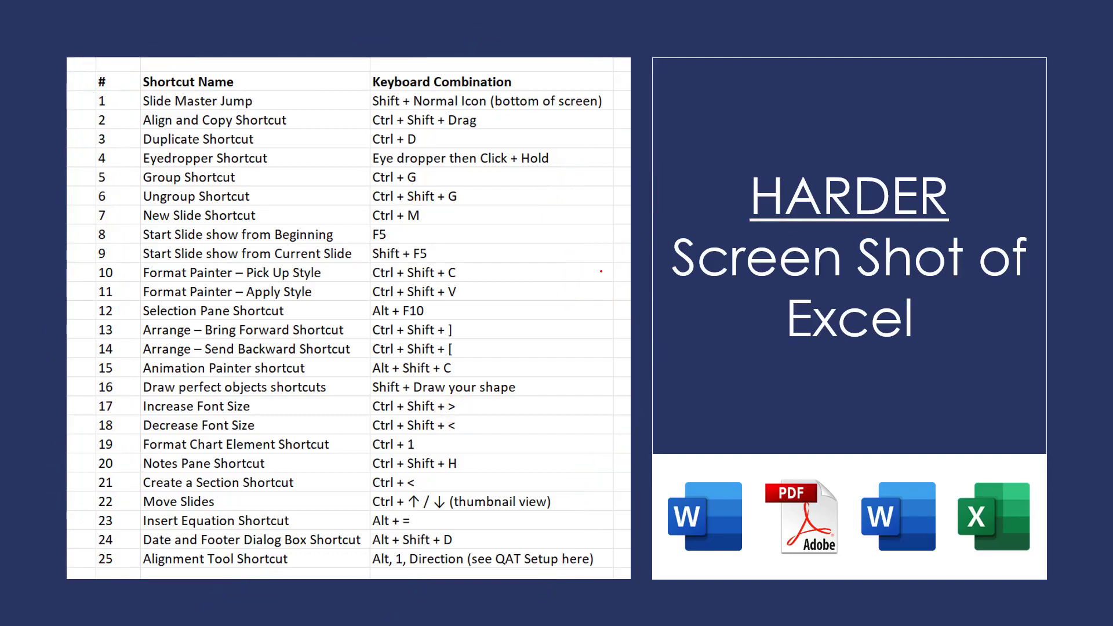
- Exit the slide show, copy the shortcut table picture from slide 13 in PowerPoint and paste it into a blank Word document
key(Escape)
click(520, 273)
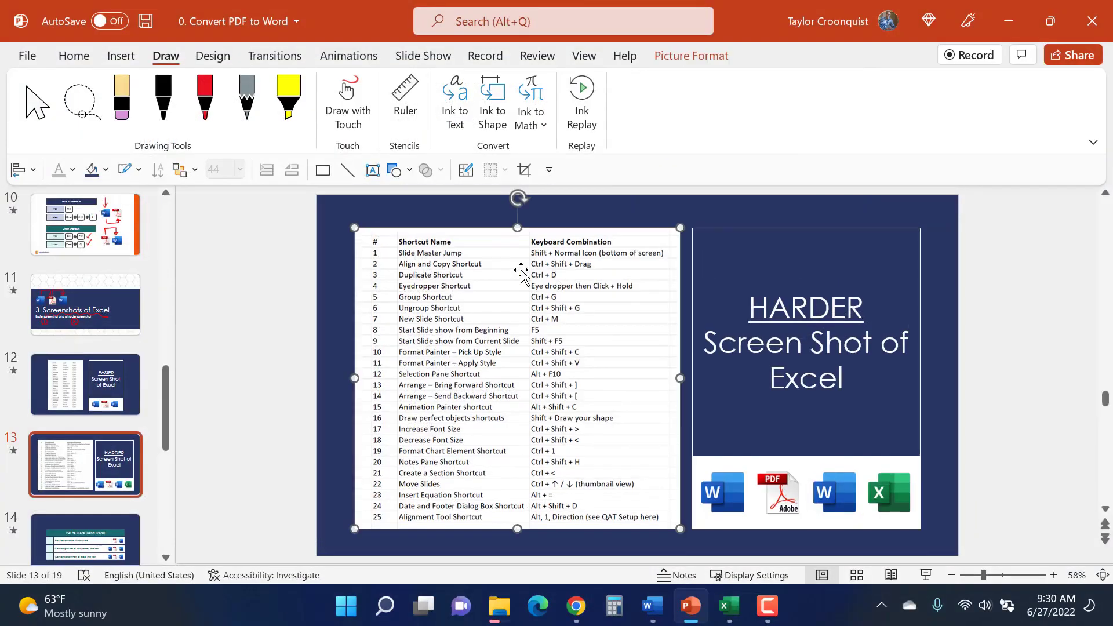
key(ctrl+c)
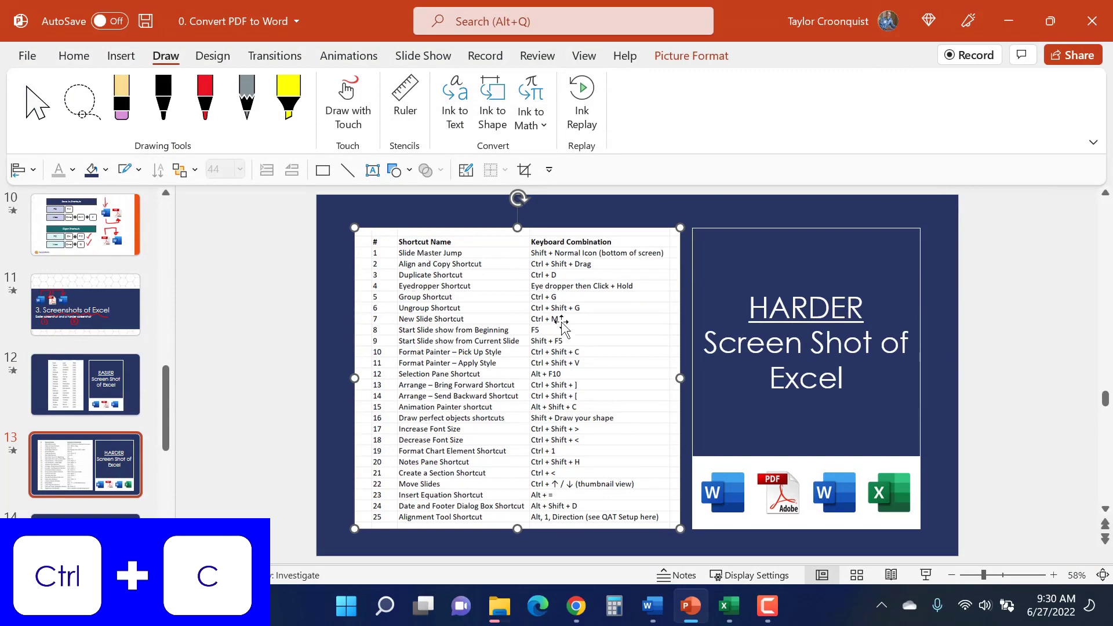
click(696, 59)
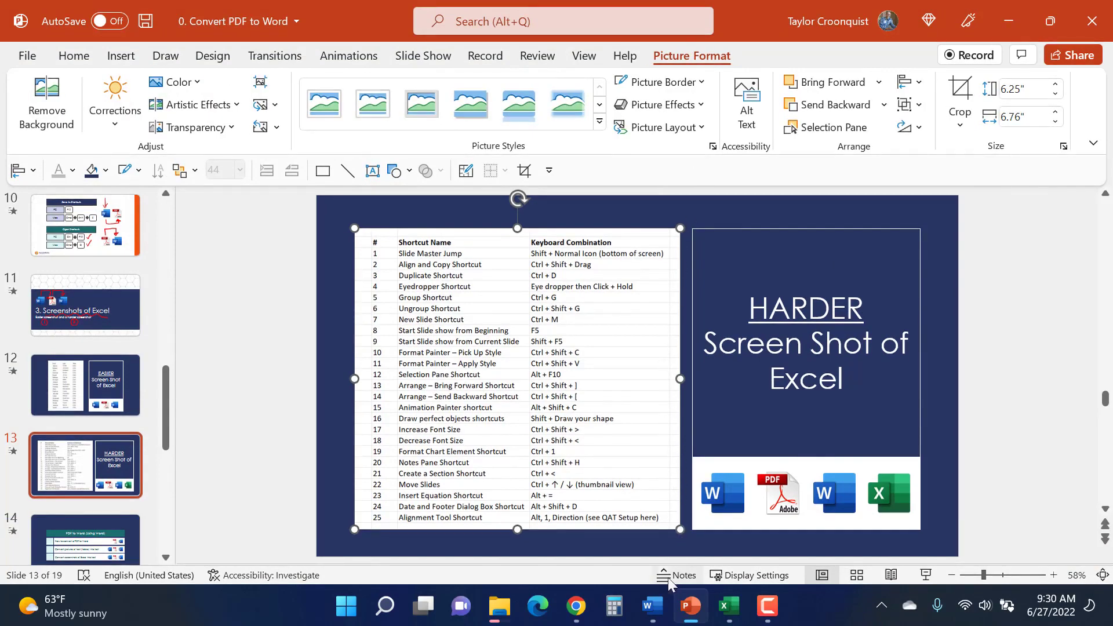
click(661, 606)
key(ctrl+v)
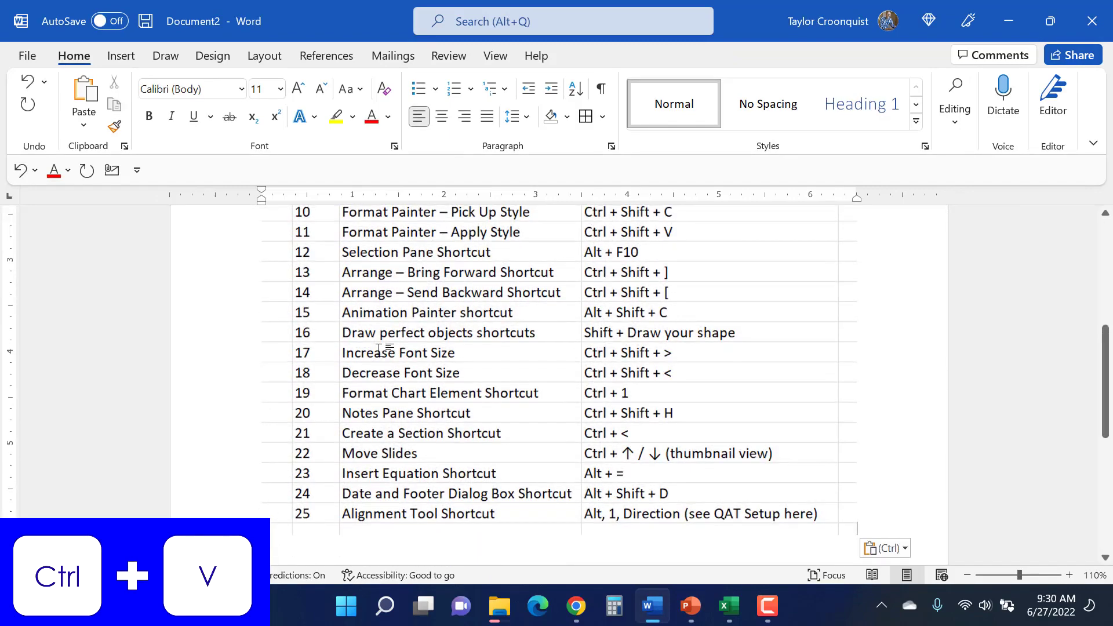
- Crop the shortcut table picture to only the Shortcut Name column, about 2.67 inches wide
scroll(380, 348, up, 5)
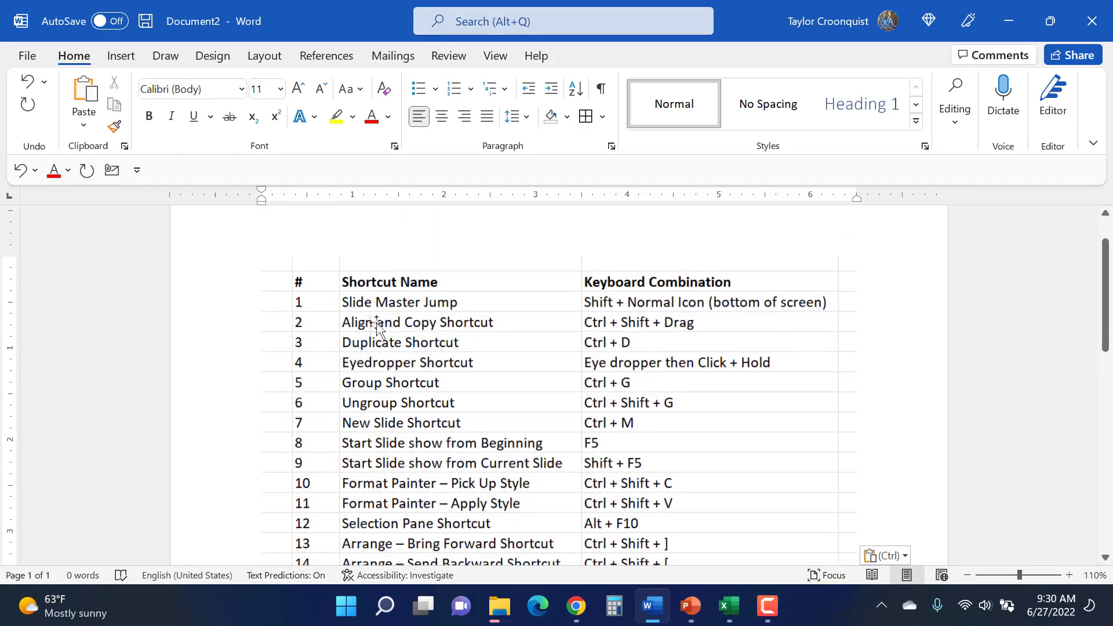
click(371, 330)
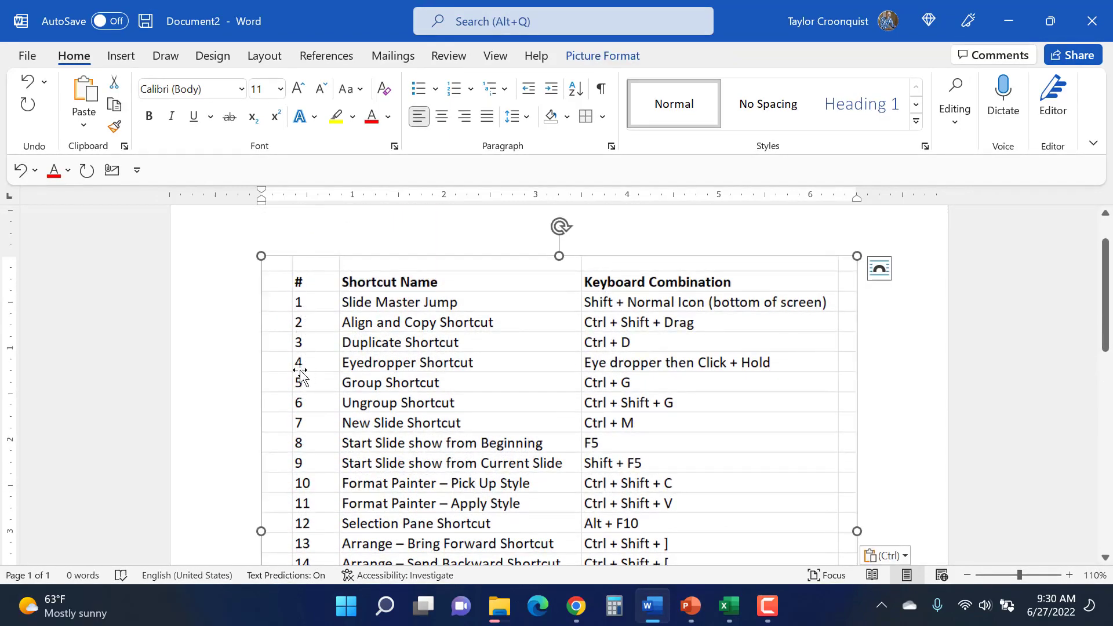
click(598, 56)
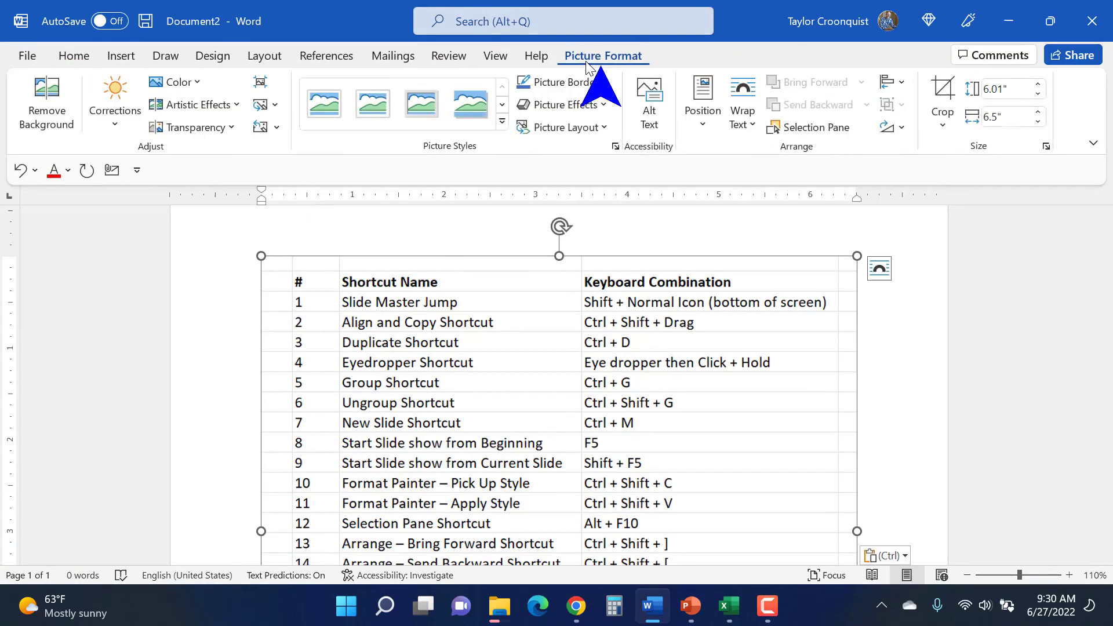
click(943, 98)
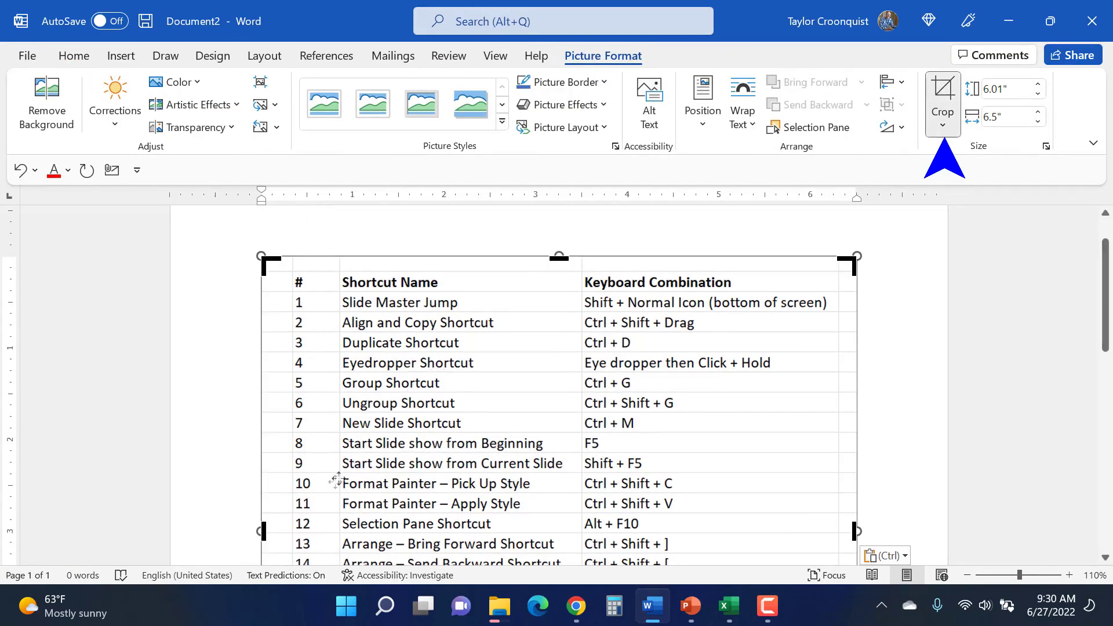
drag(262, 531, 338, 530)
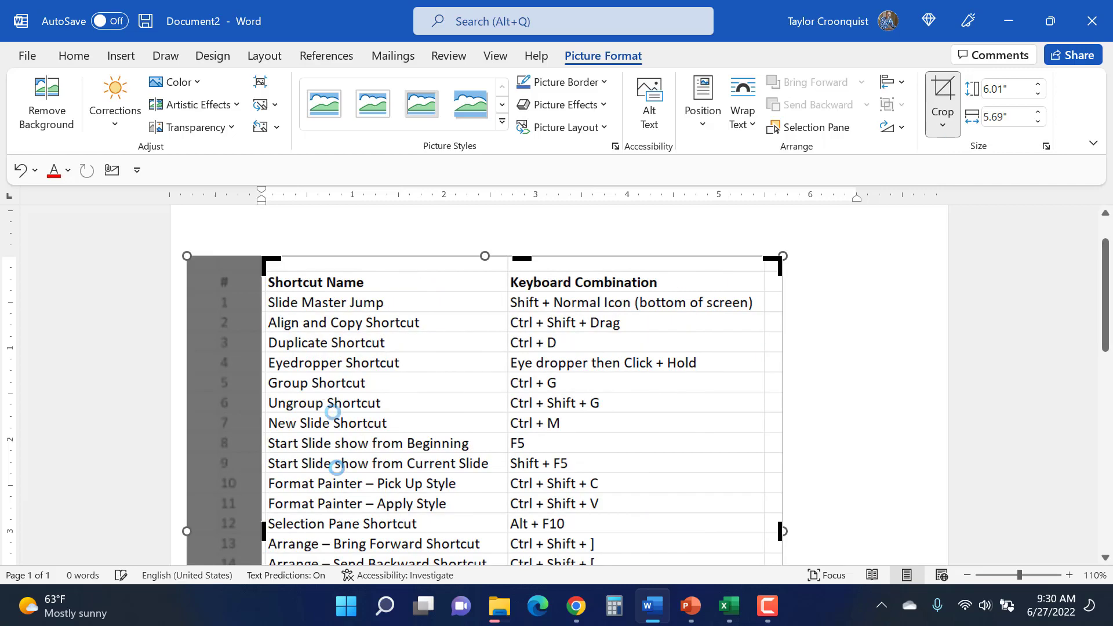
drag(783, 530, 508, 526)
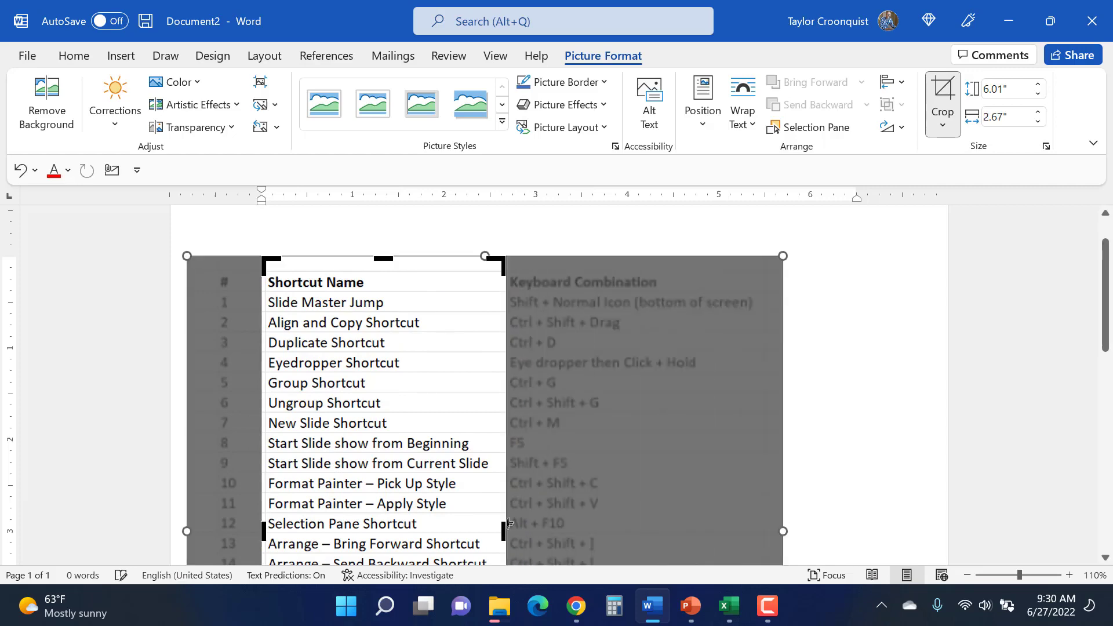
key(Escape)
- Copy the cropped Shortcut Name picture and paste a duplicate below the original
scroll(441, 366, down, 4)
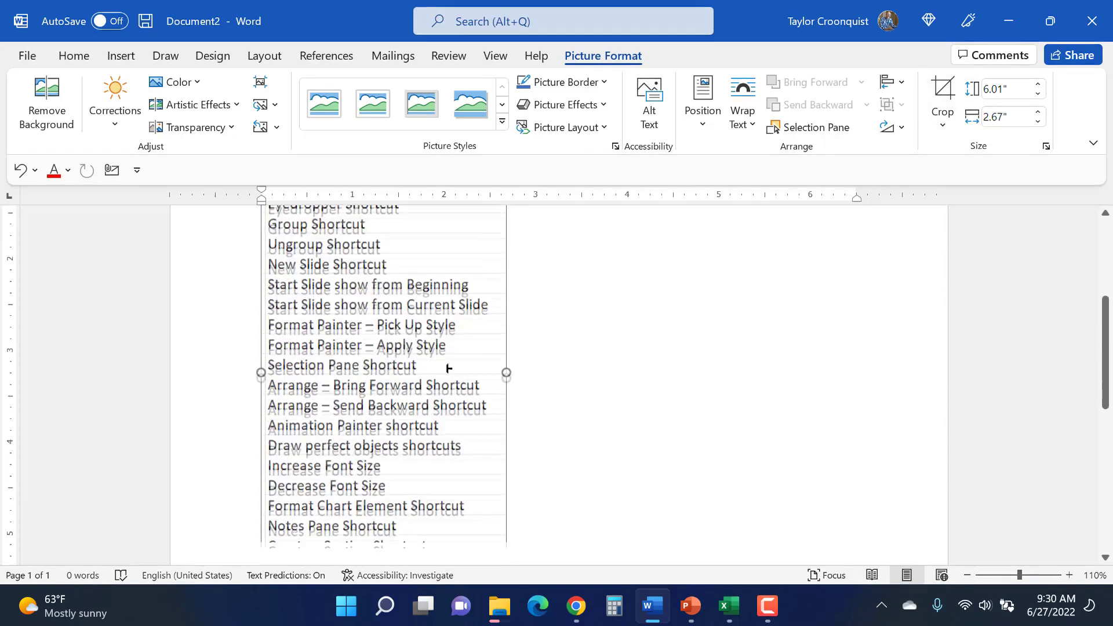
key(ctrl+c)
scroll(456, 380, down, 7)
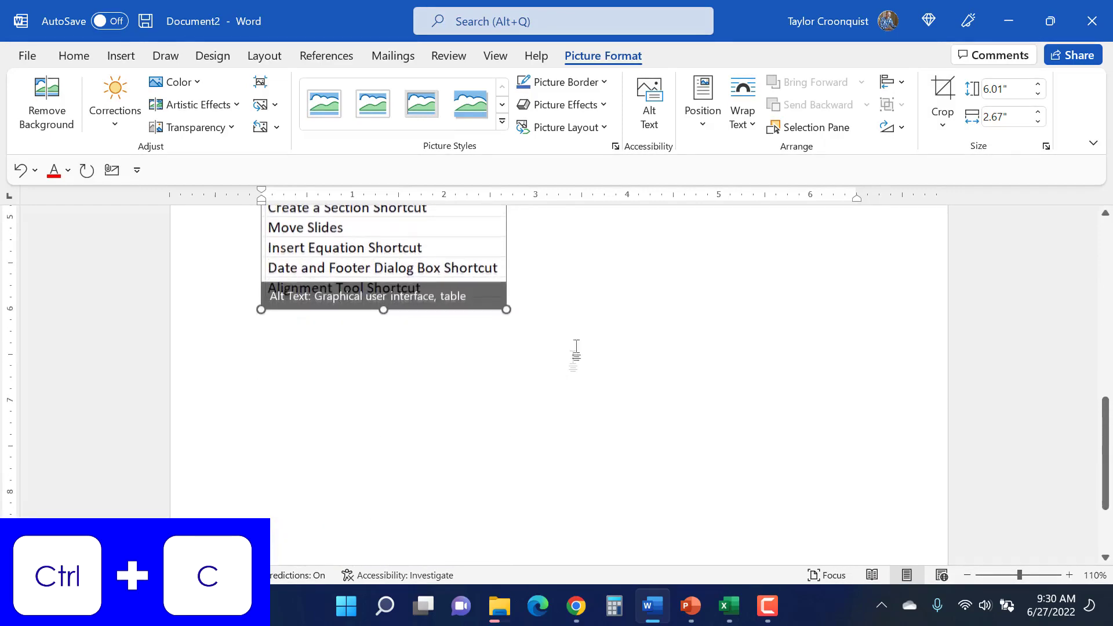
click(567, 306)
key(ctrl+v)
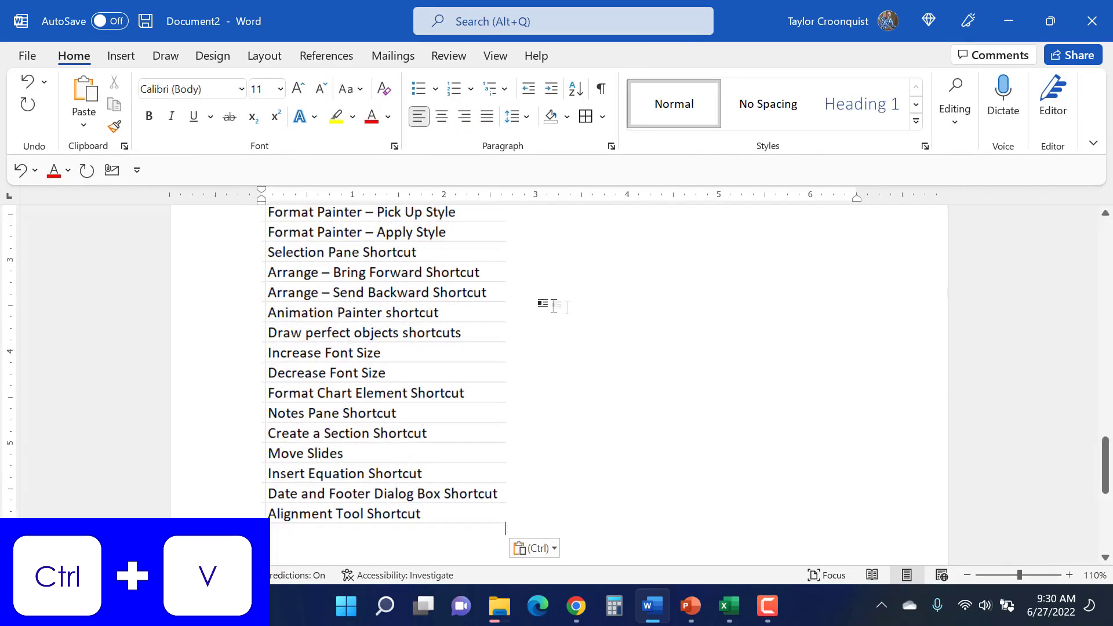
- Adjust the duplicate picture's crop to show only the full Keyboard Combination column, about 2.79 inches wide
click(274, 364)
scroll(336, 339, up, 12)
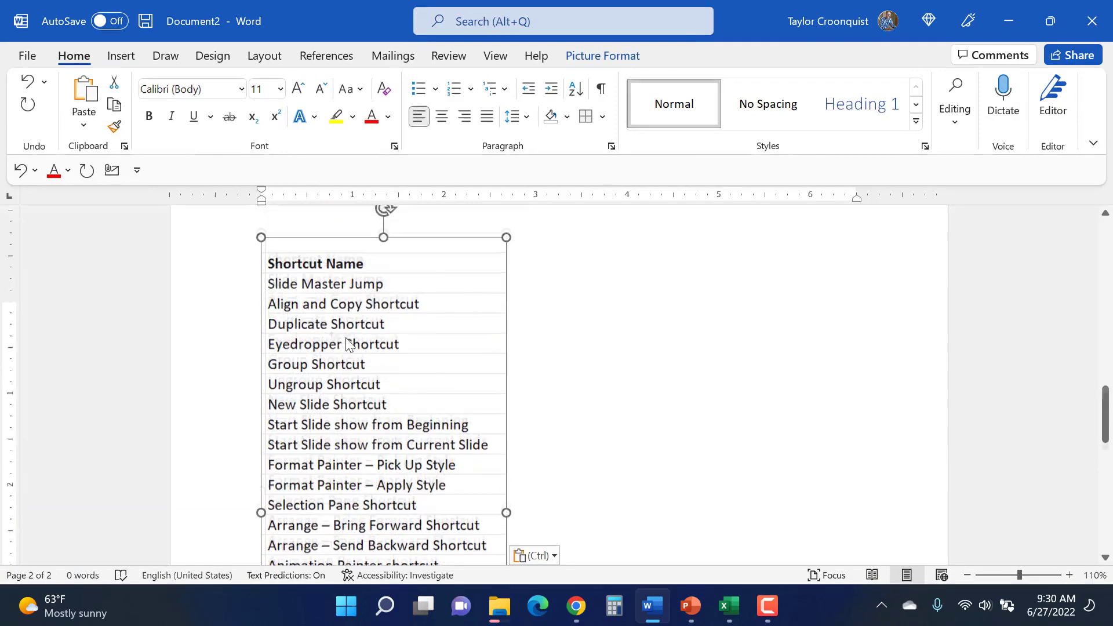
scroll(342, 335, up, 3)
scroll(345, 305, down, 8)
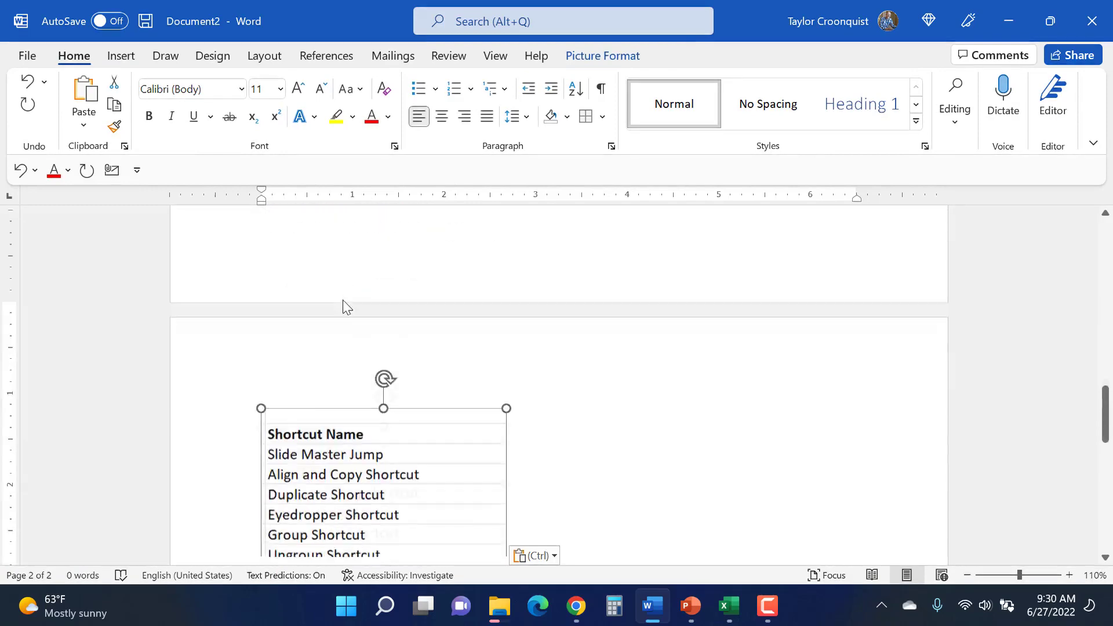
scroll(370, 423, down, 3)
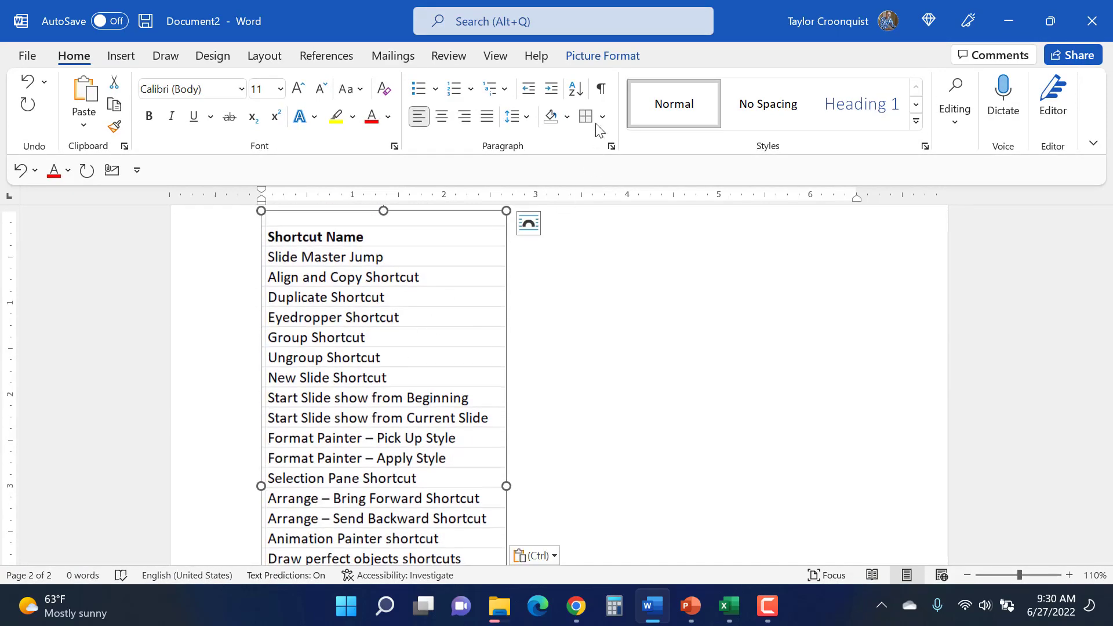
click(595, 62)
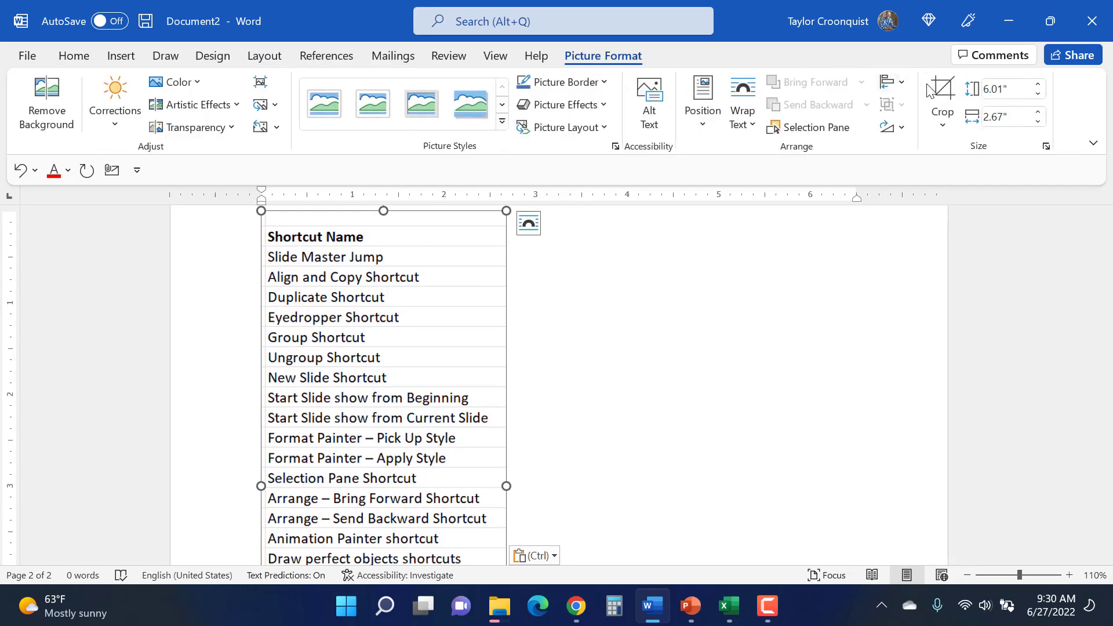
click(942, 93)
drag(429, 413, 179, 417)
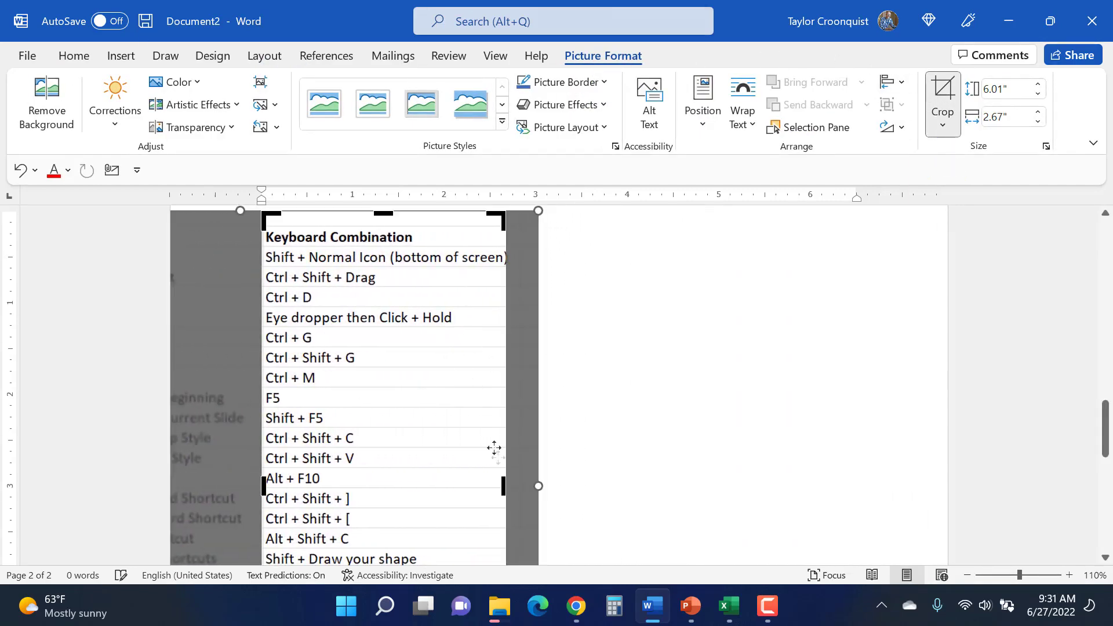
drag(505, 480, 516, 479)
key(Escape)
- Recolor the Shortcut Name picture with the heaviest black-and-white option so its gridlines disappear
scroll(403, 475, down, 5)
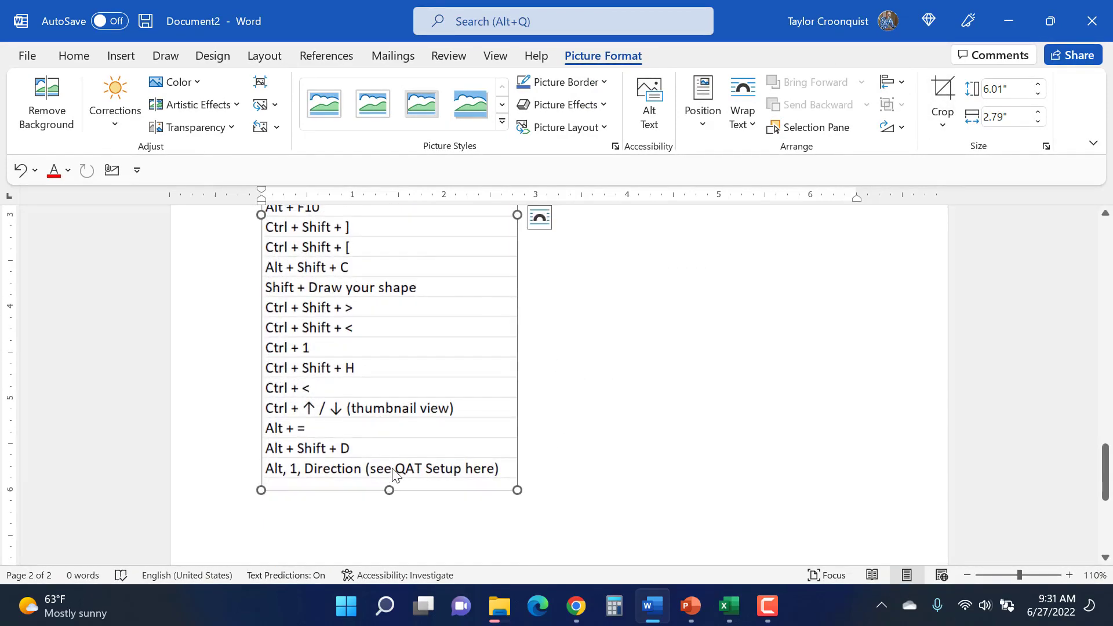
scroll(426, 412, up, 1)
scroll(432, 394, up, 10)
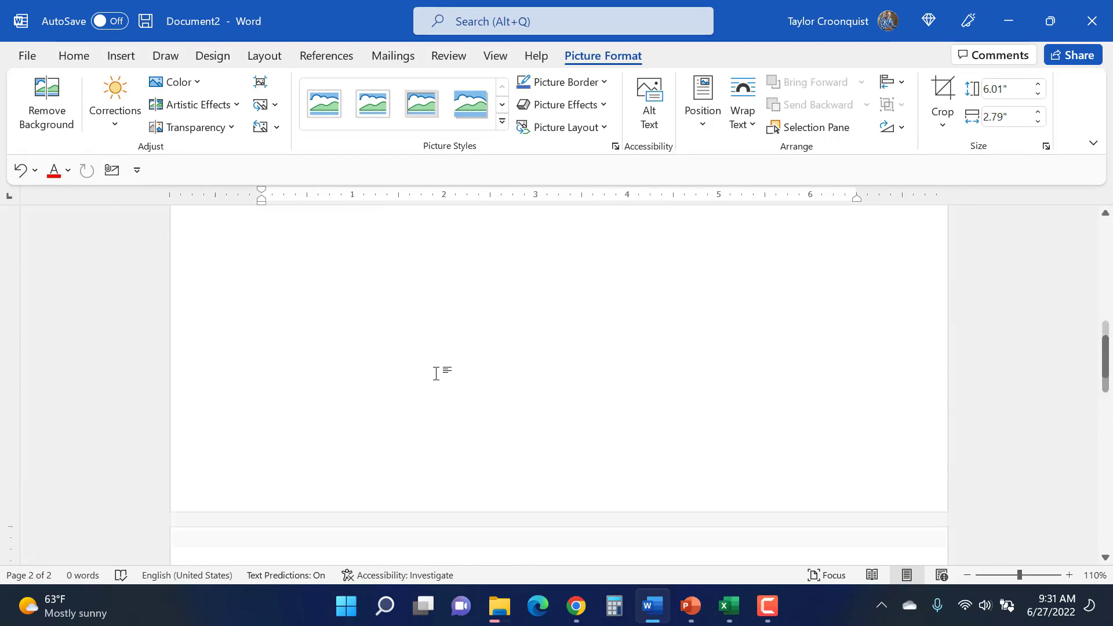
scroll(437, 374, up, 5)
click(434, 362)
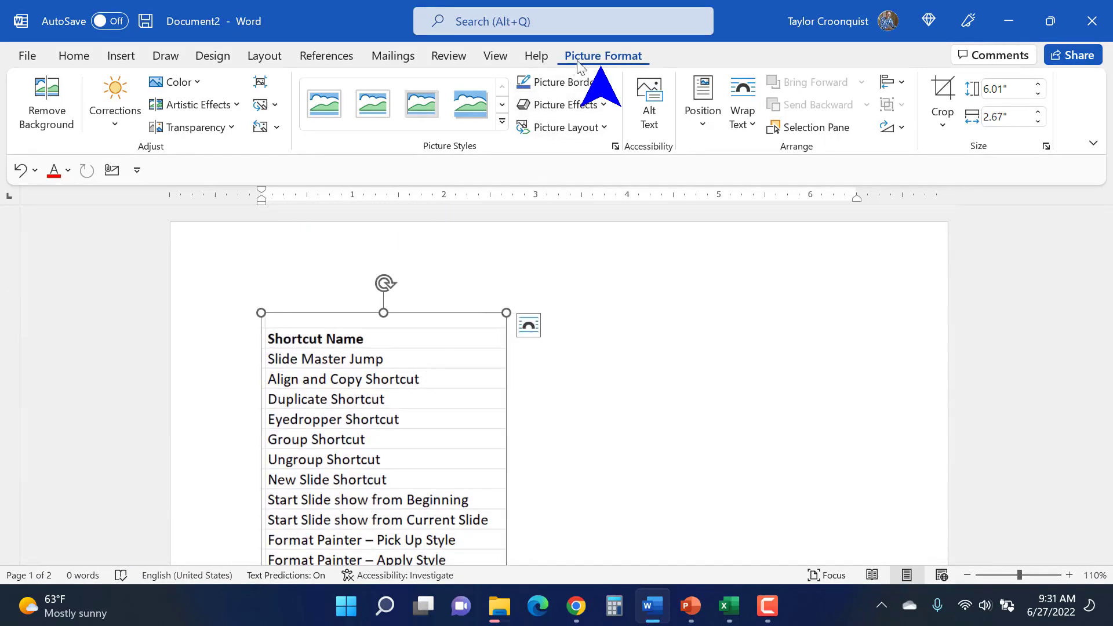
click(174, 82)
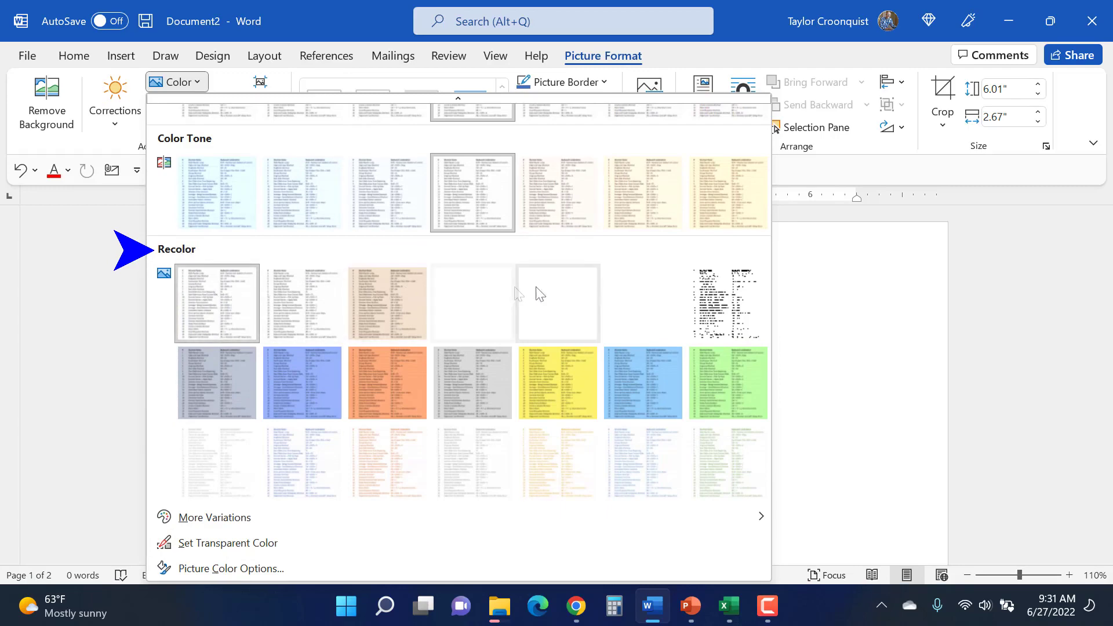
click(700, 298)
- Apply the same heaviest black-and-white recolor to the Keyboard Combination picture on the second page
scroll(395, 411, down, 3)
scroll(396, 410, down, 12)
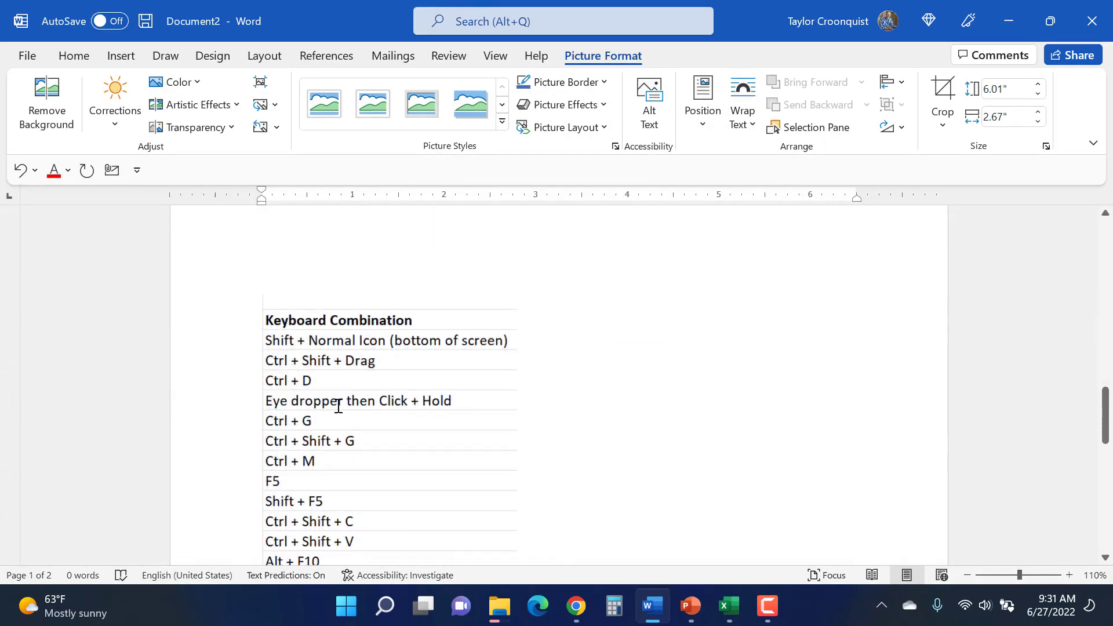
click(339, 406)
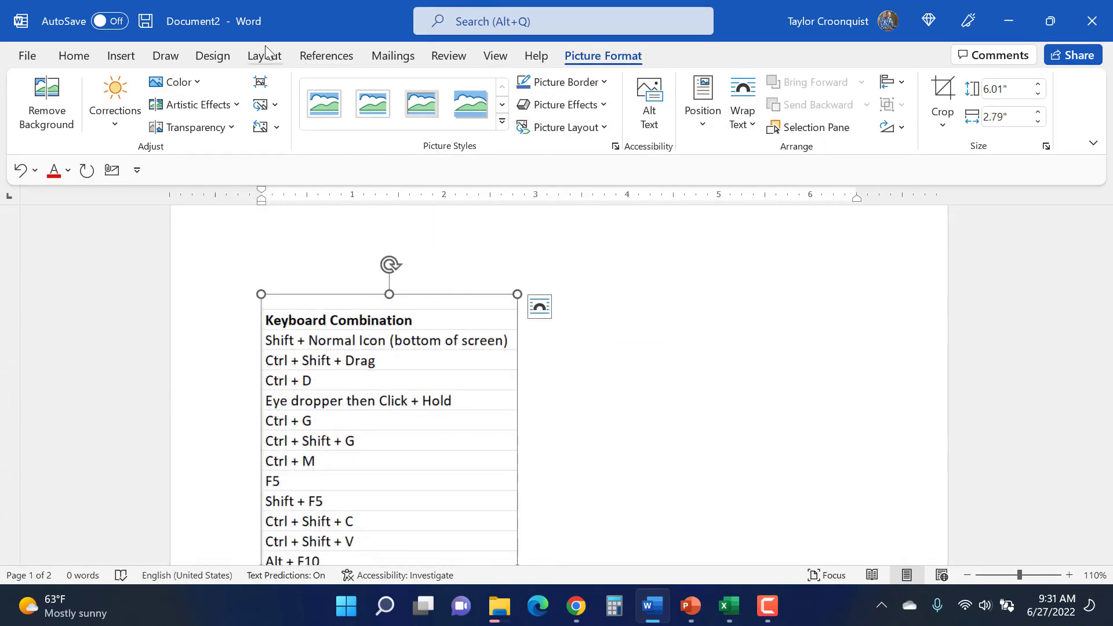
click(185, 82)
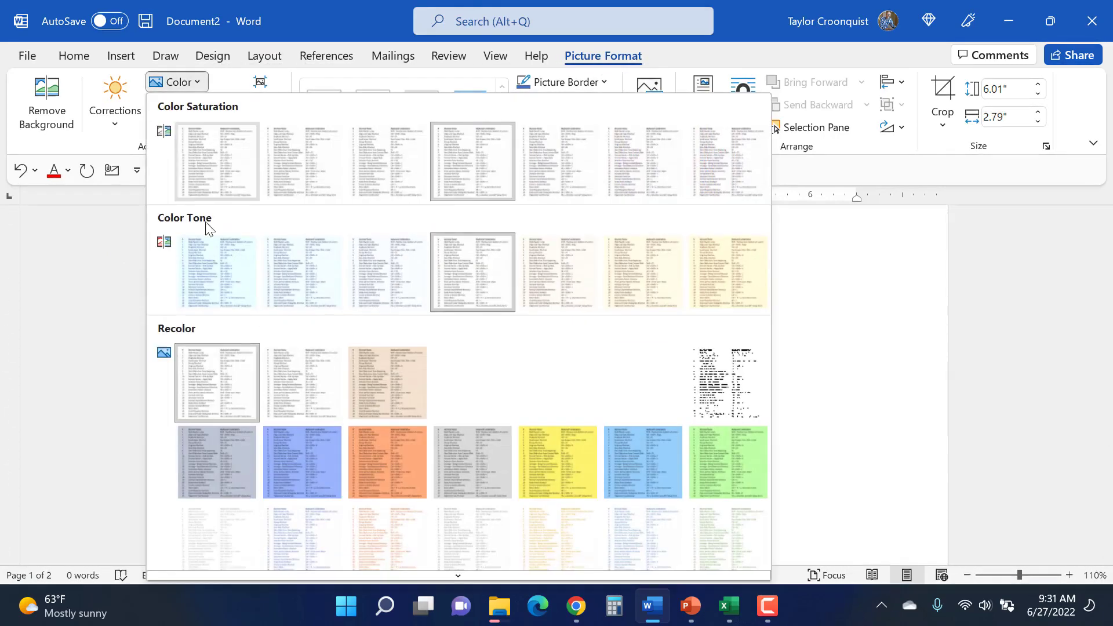
click(713, 381)
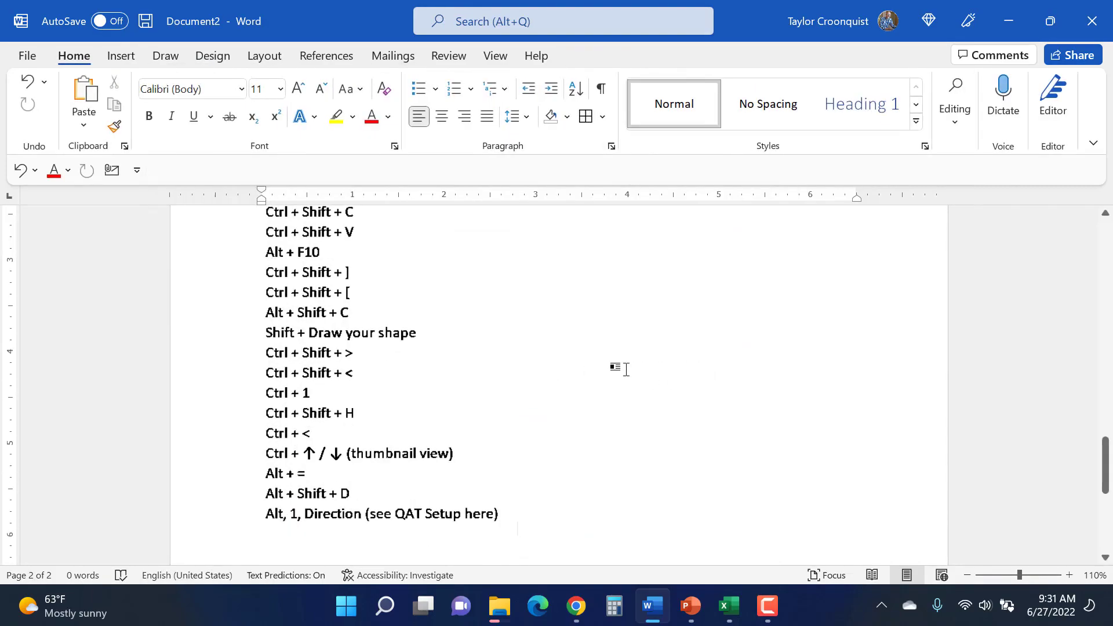
- Save the document to the Desktop as a PDF named Shortcuts 1 and close the PDF preview
key(F12)
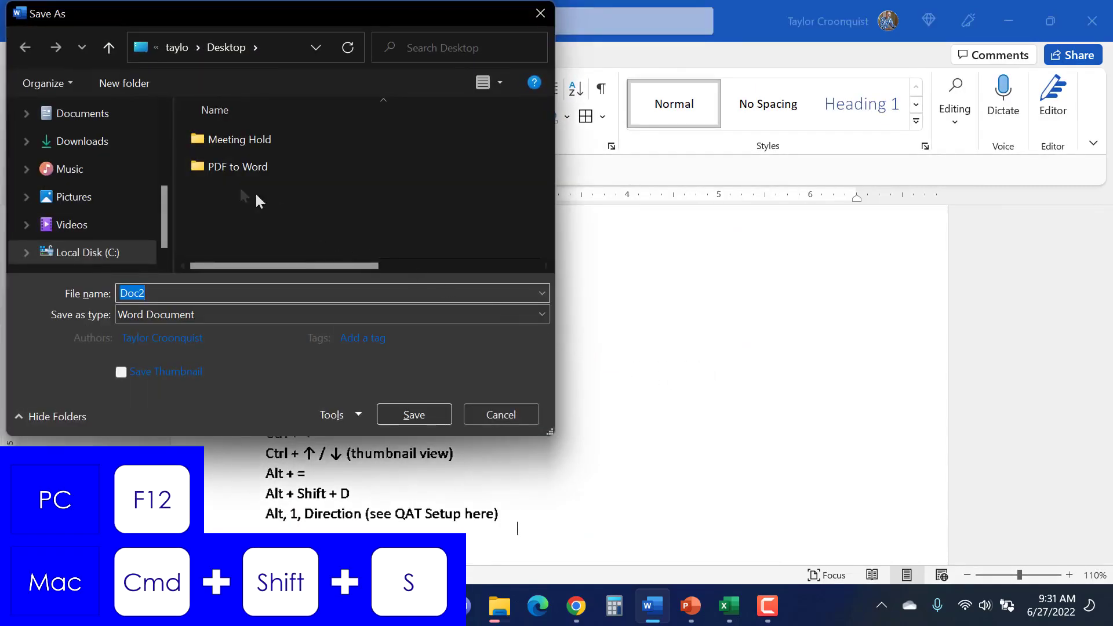
scroll(162, 171, up, 3)
click(140, 180)
click(225, 313)
click(207, 421)
click(193, 293)
text(Shortcuts 1)
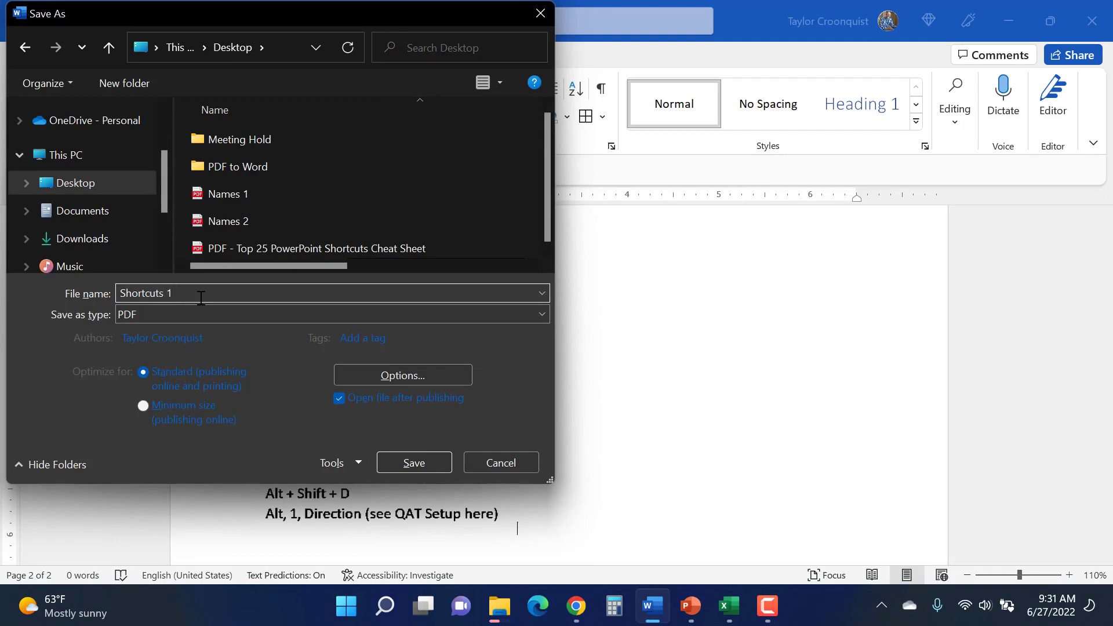
key(Return)
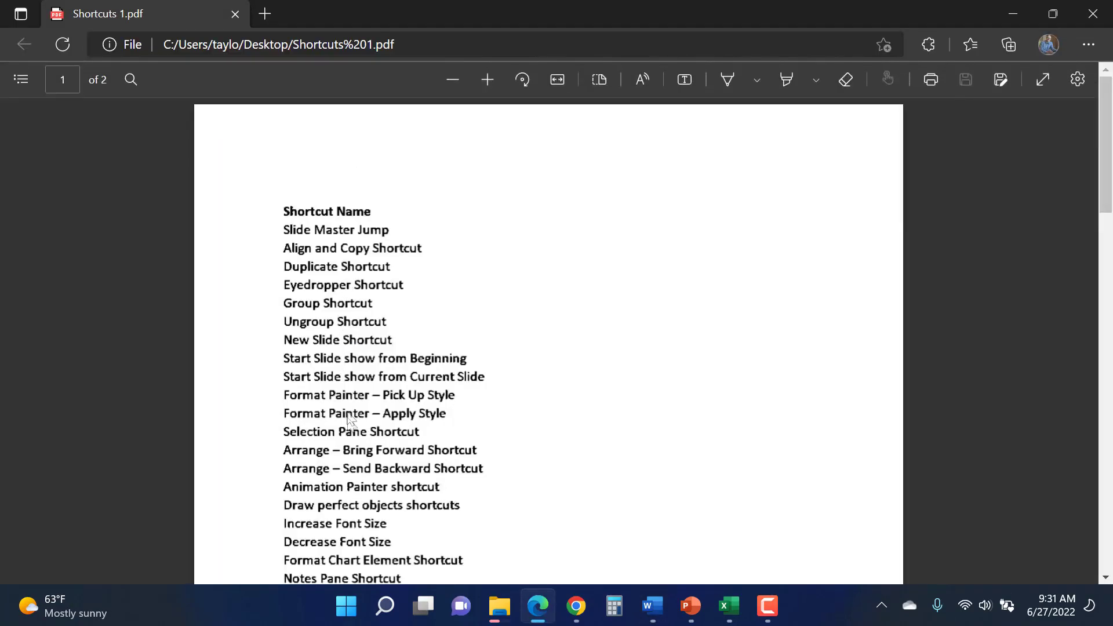
click(1093, 10)
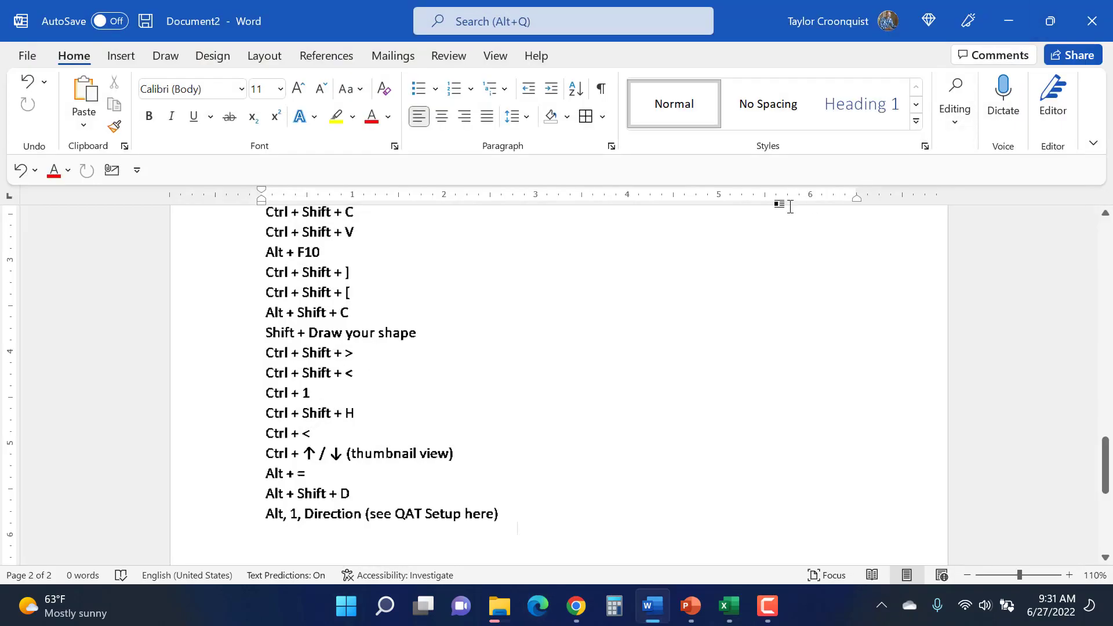
- Open the Shortcuts 1 PDF from the Desktop in Word and accept its conversion to an editable document
key(ctrl+F12)
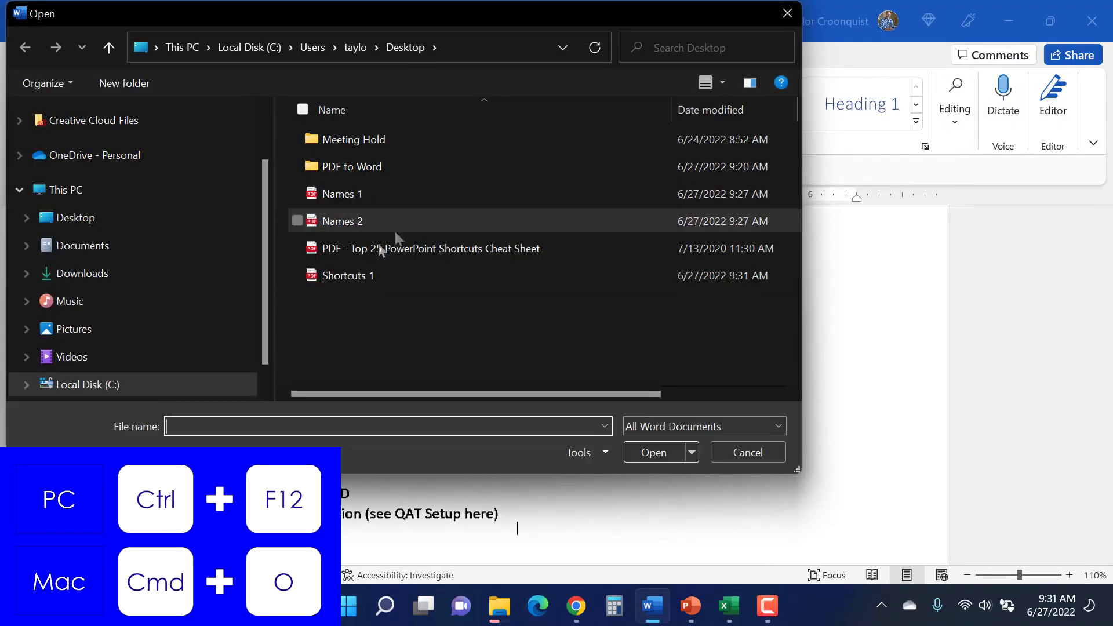
click(348, 277)
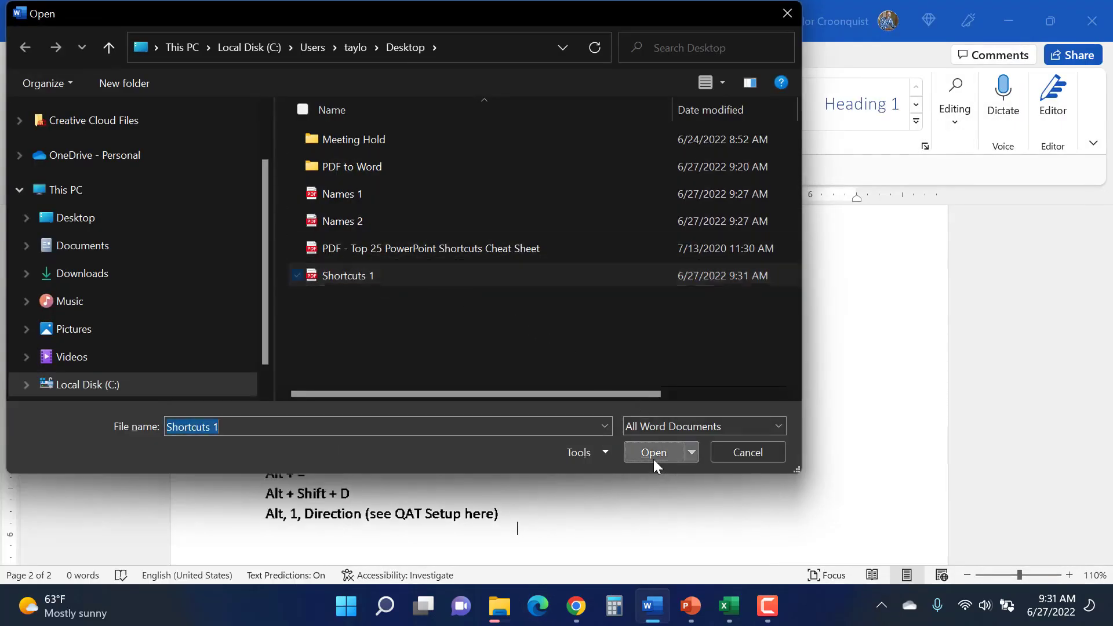
click(653, 453)
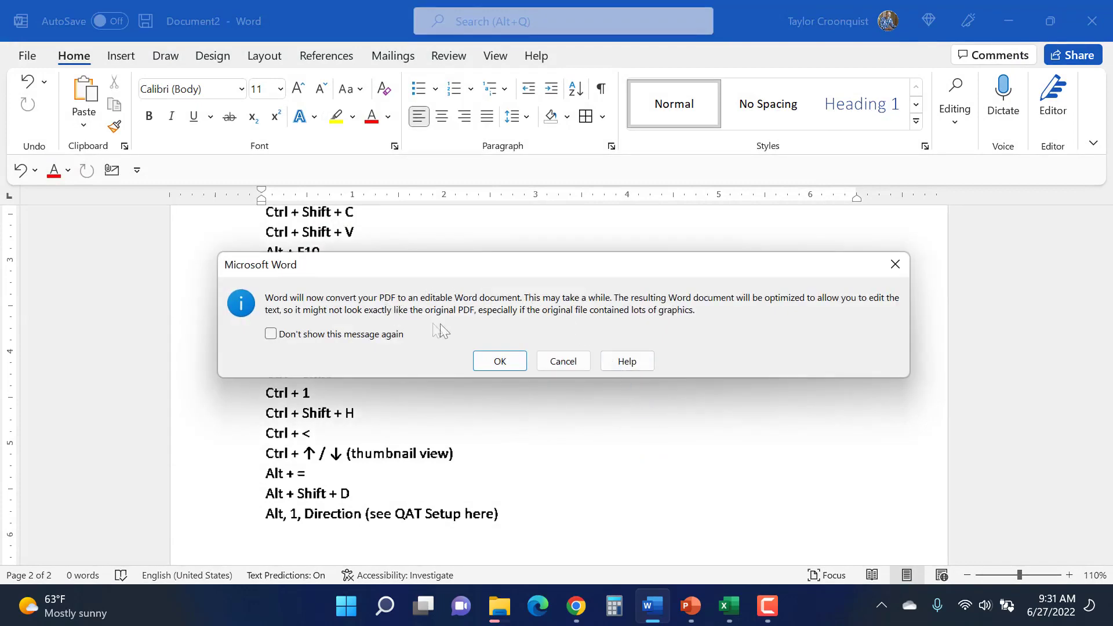
click(499, 363)
- Insert three line breaks before Keyboard Combination to separate that list from the shortcut names
drag(271, 342, 281, 471)
scroll(369, 366, down, 9)
scroll(375, 365, down, 10)
key(Right)
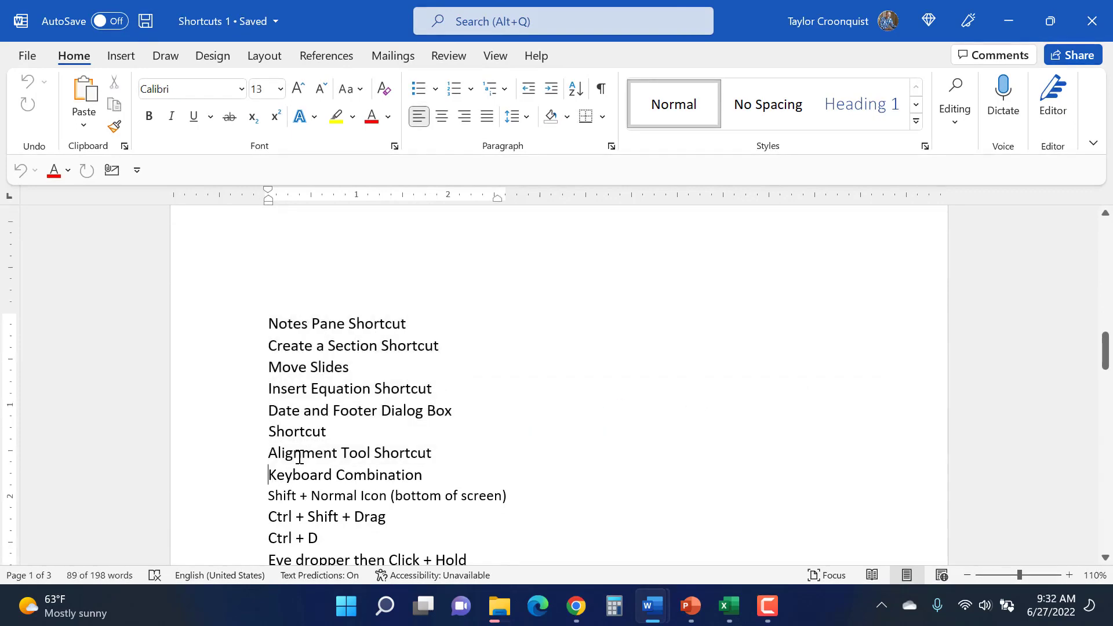
key(Return)
key(Return)
key(Return)
- Apply All Borders to the whole list from Shortcut Name through Alignment Tool Shortcut
drag(453, 456, 268, 341)
scroll(331, 398, up, 10)
scroll(325, 378, up, 4)
click(605, 117)
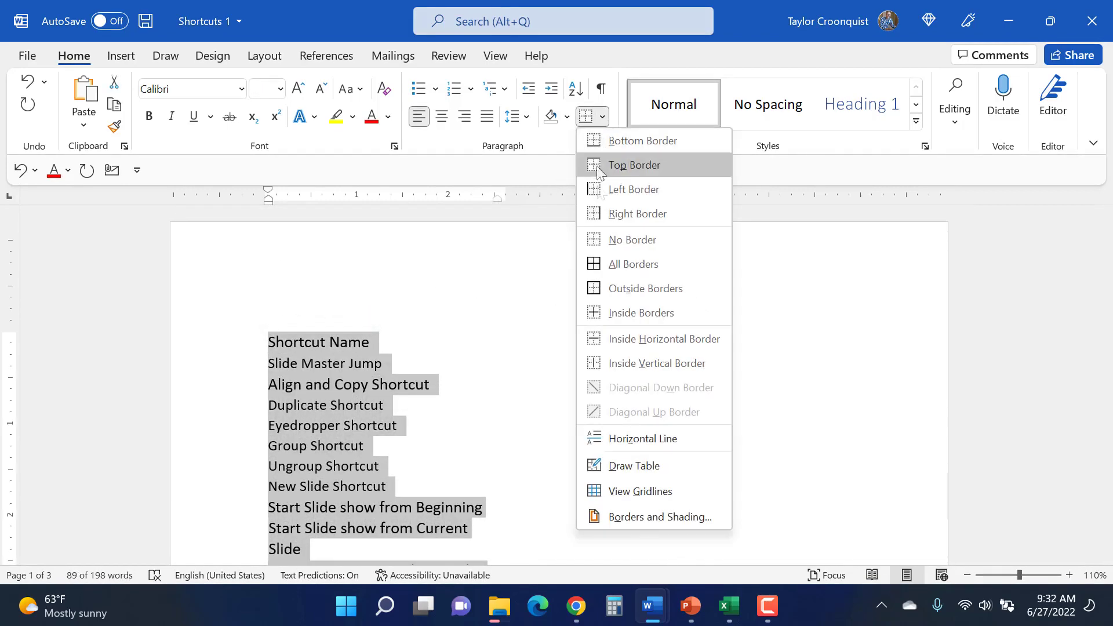
click(610, 263)
- Split the merged entries so Start Slide show from Current Slide and Draw perfect objects shortcuts each begin their own bordered line
scroll(388, 345, down, 5)
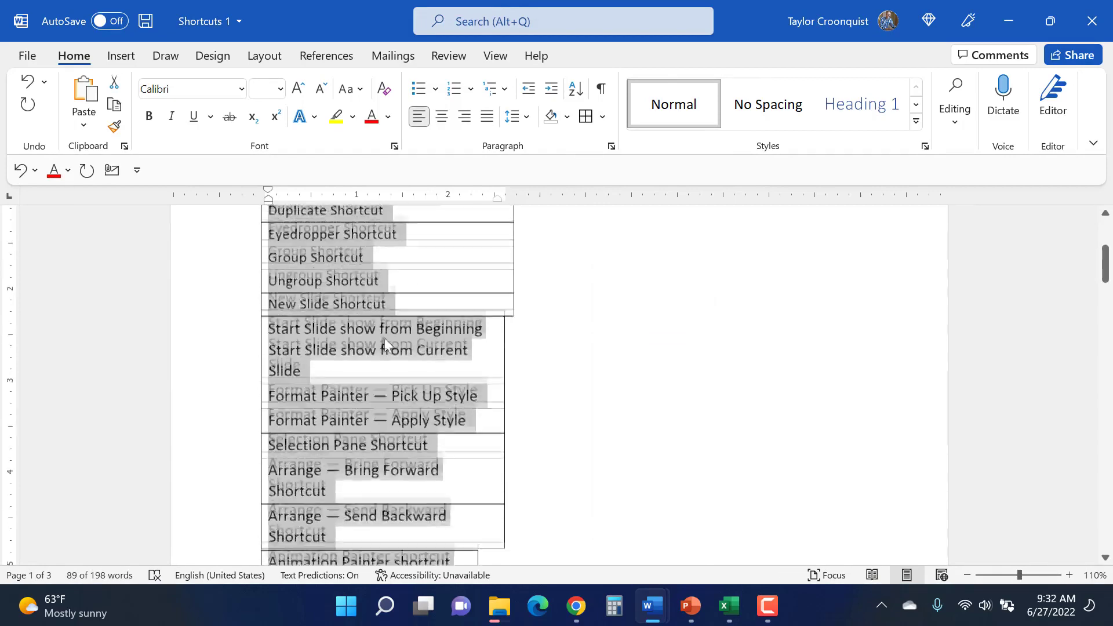
click(491, 312)
key(Return)
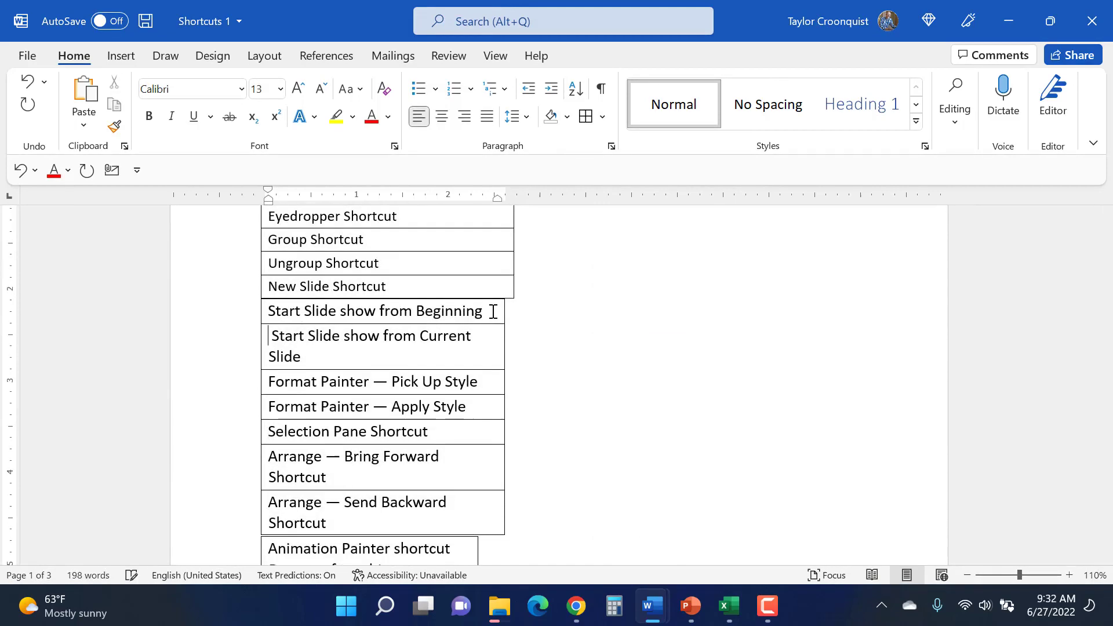
scroll(394, 350, down, 3)
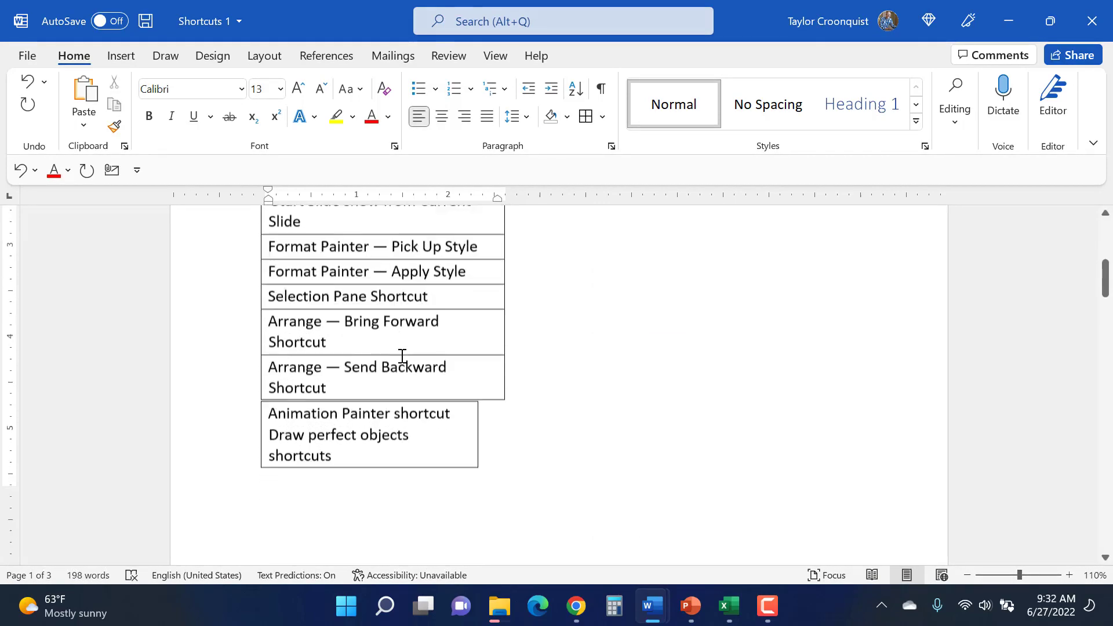
key(Return)
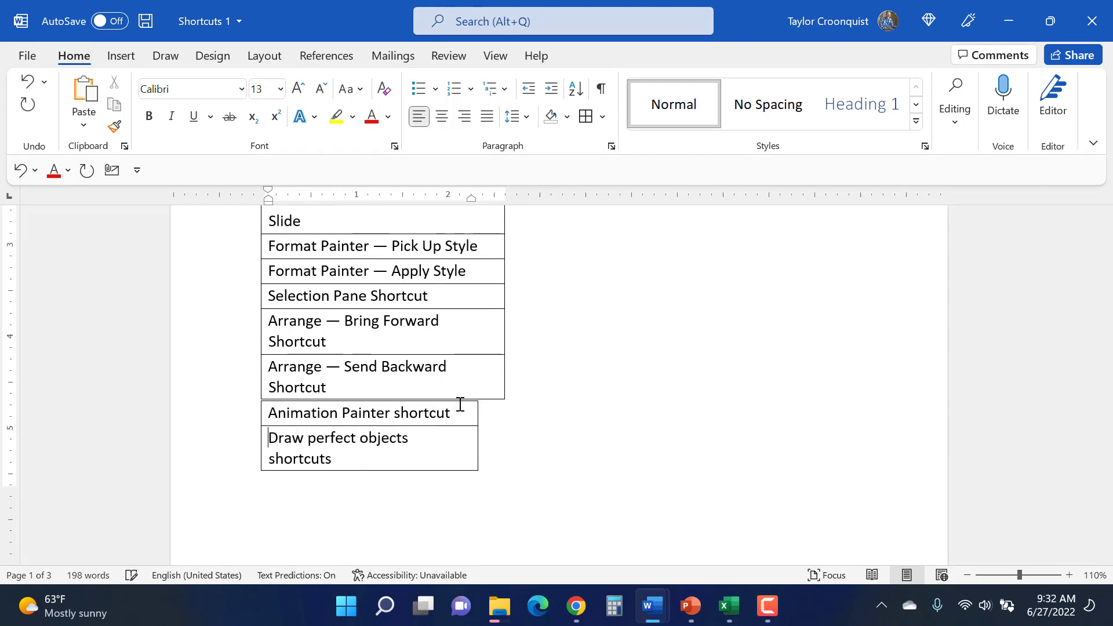
- Split the merged key combinations so Ctrl + Shift + [, Ctrl + Shift + V and Ctrl + M each begin their own bordered line
scroll(450, 387, down, 15)
scroll(440, 385, down, 2)
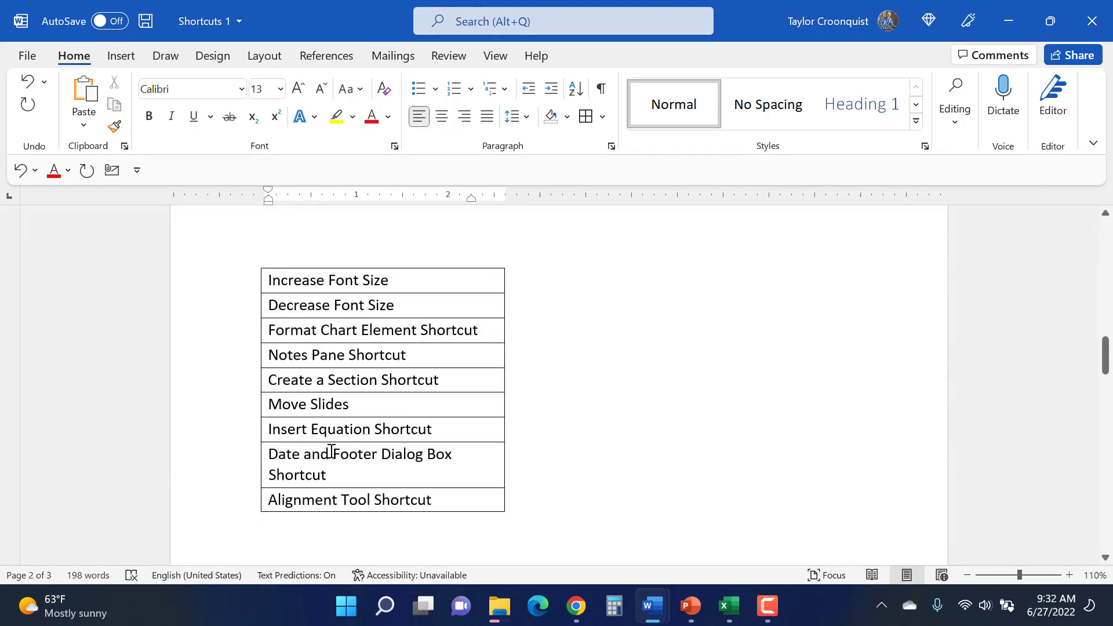
click(377, 457)
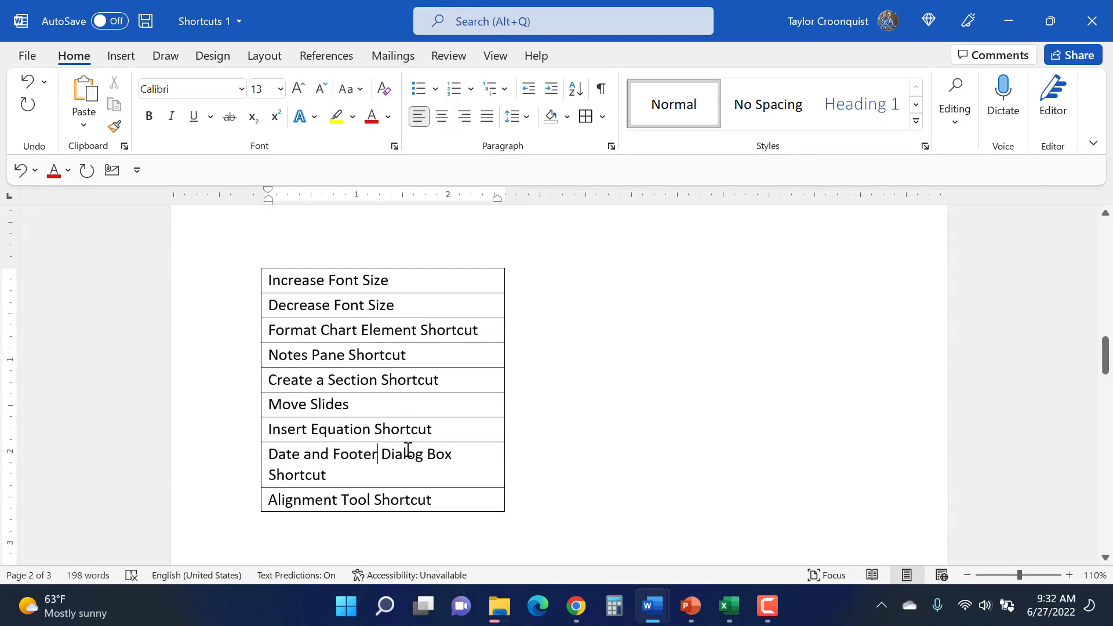
scroll(400, 446, down, 4)
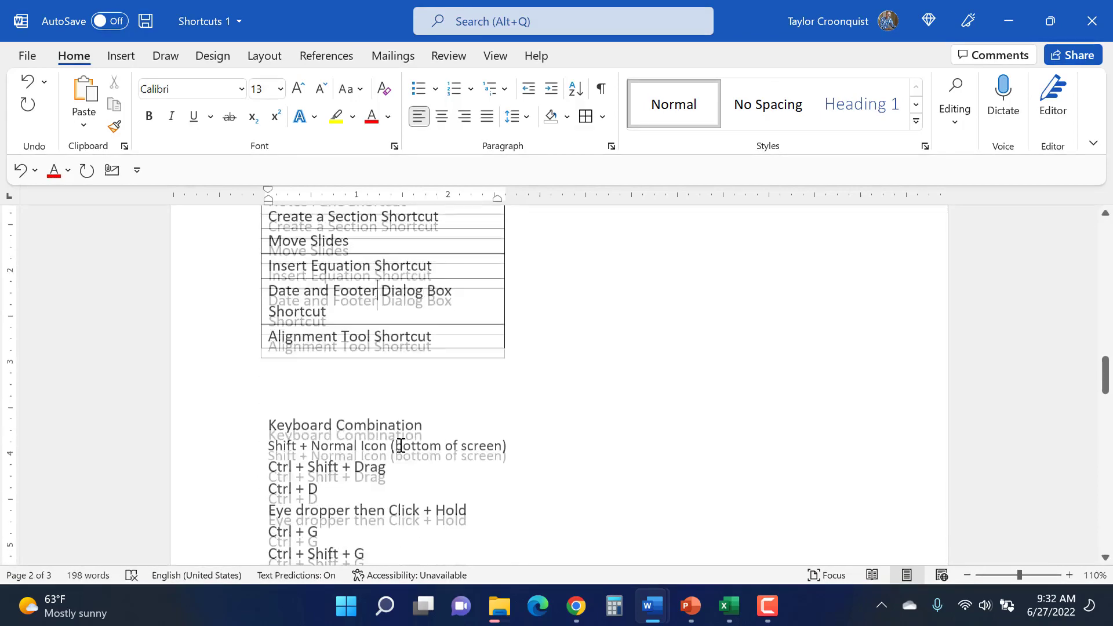
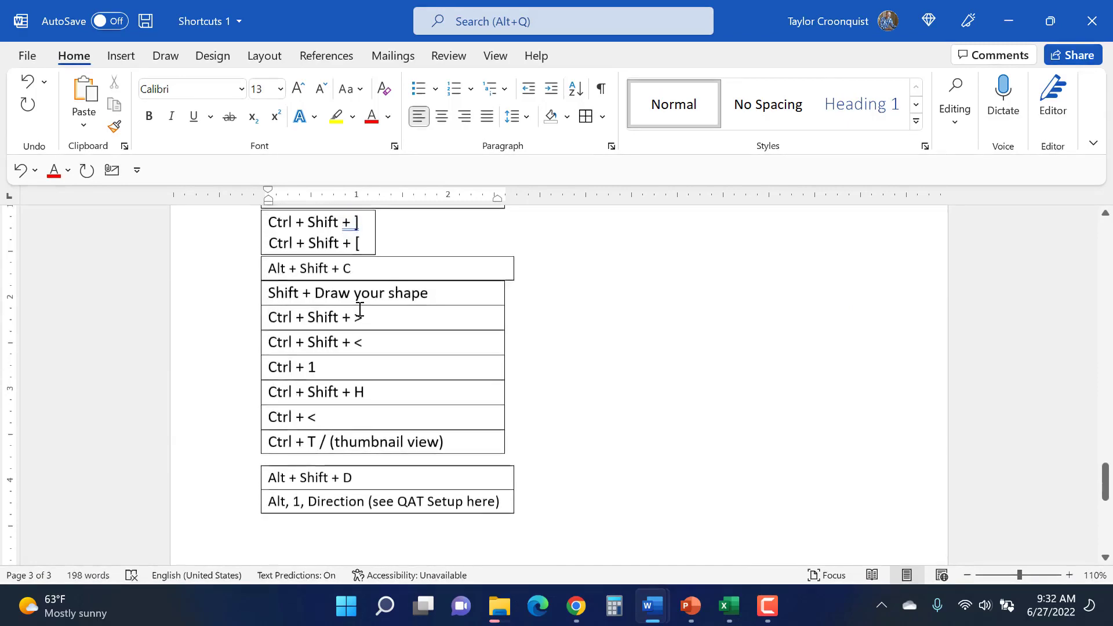
click(363, 267)
scroll(377, 278, up, 3)
click(358, 287)
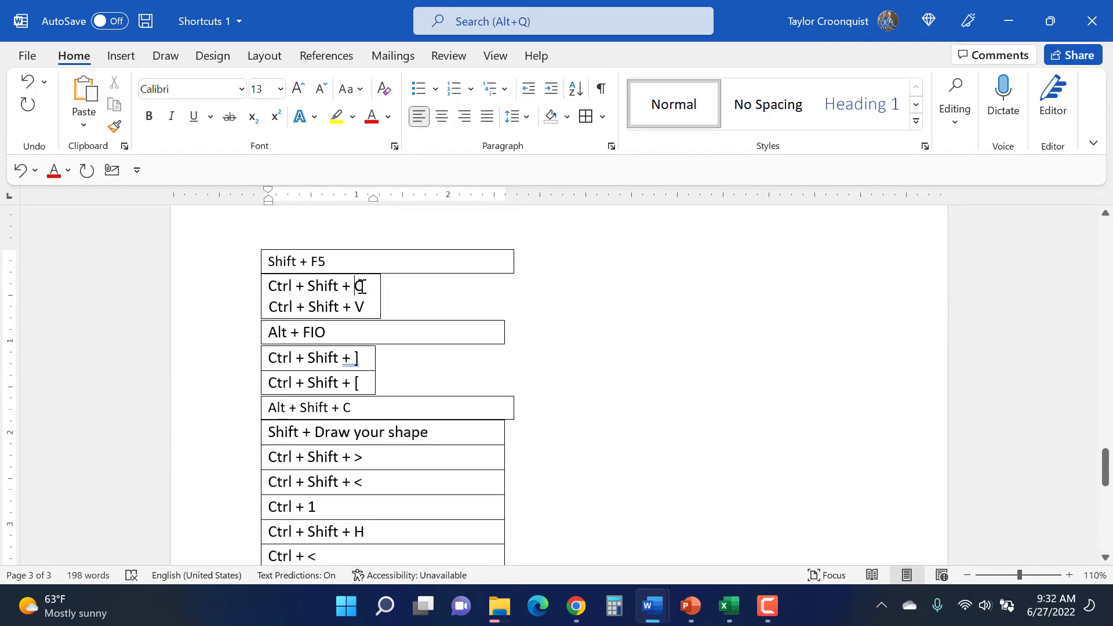
scroll(354, 287, up, 15)
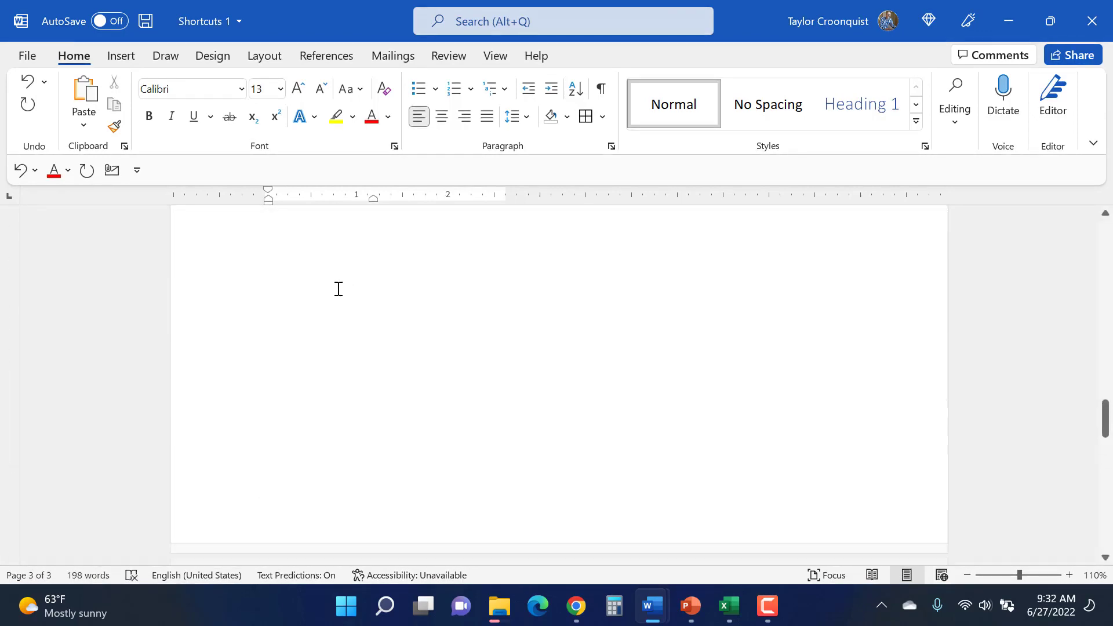
click(380, 378)
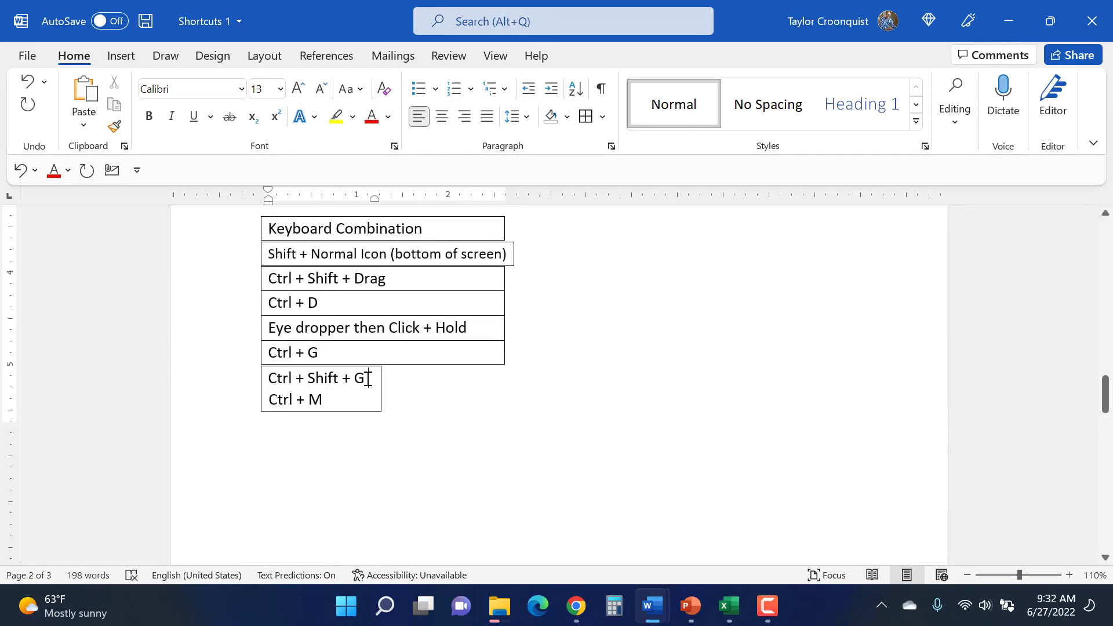
key(ctrl+Return)
- Add a bordered F5 line below Ctrl + M and copy the whole list from Keyboard Combination to the end
click(341, 439)
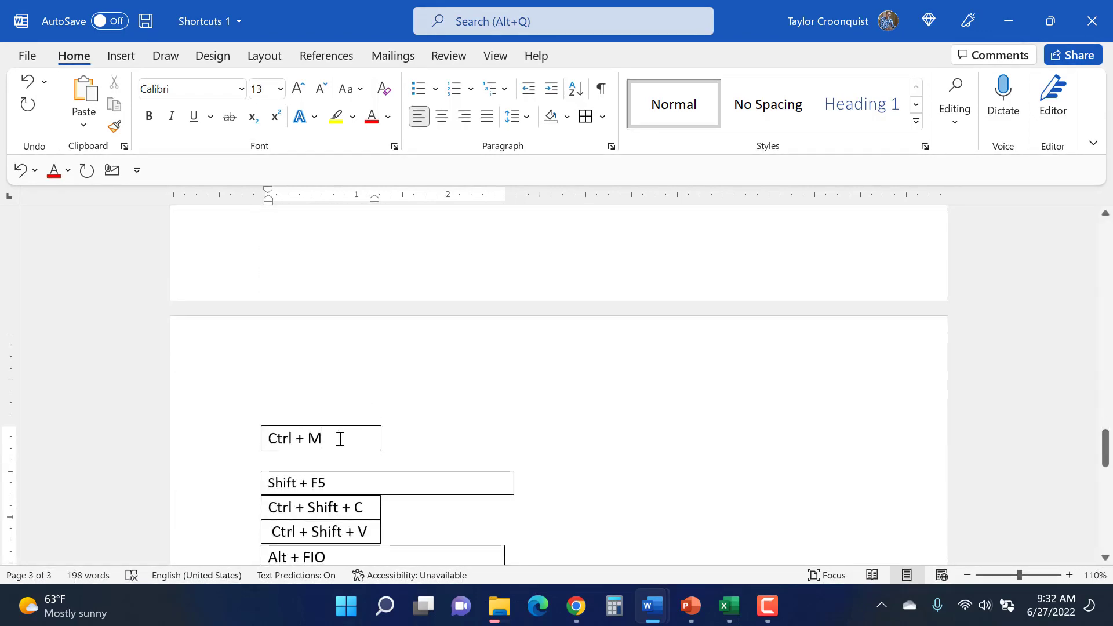
key(Return)
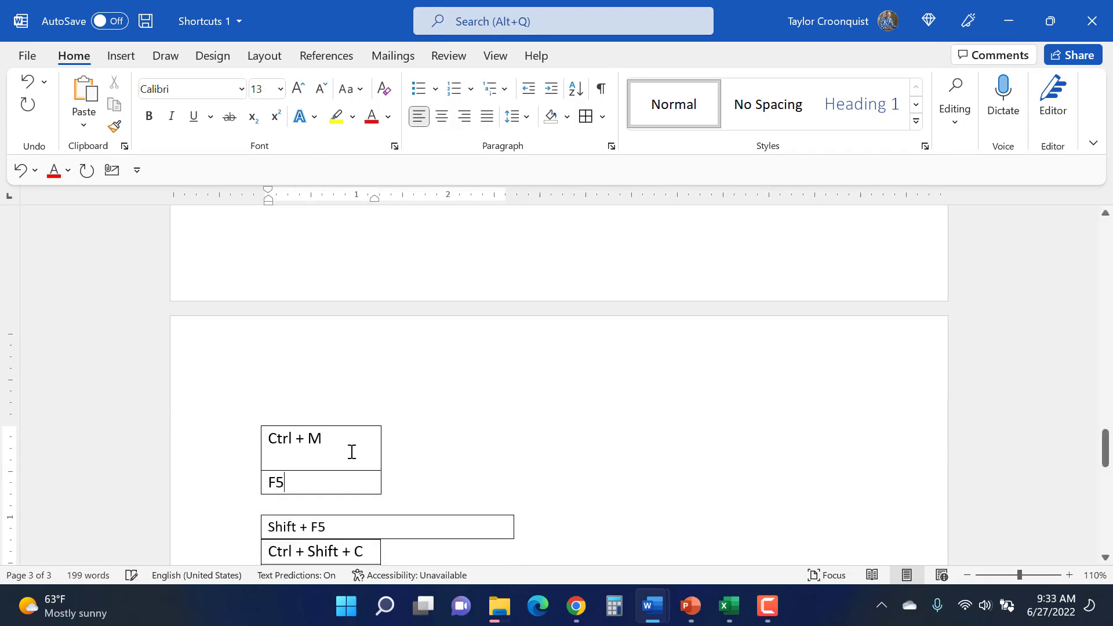
scroll(342, 447, up, 8)
drag(293, 315, 510, 389)
scroll(371, 398, down, 5)
scroll(352, 415, down, 5)
- Switch to the Excel workbook, paste the list from cell E3 with destination formatting, and auto-fit column E to its contents
click(729, 617)
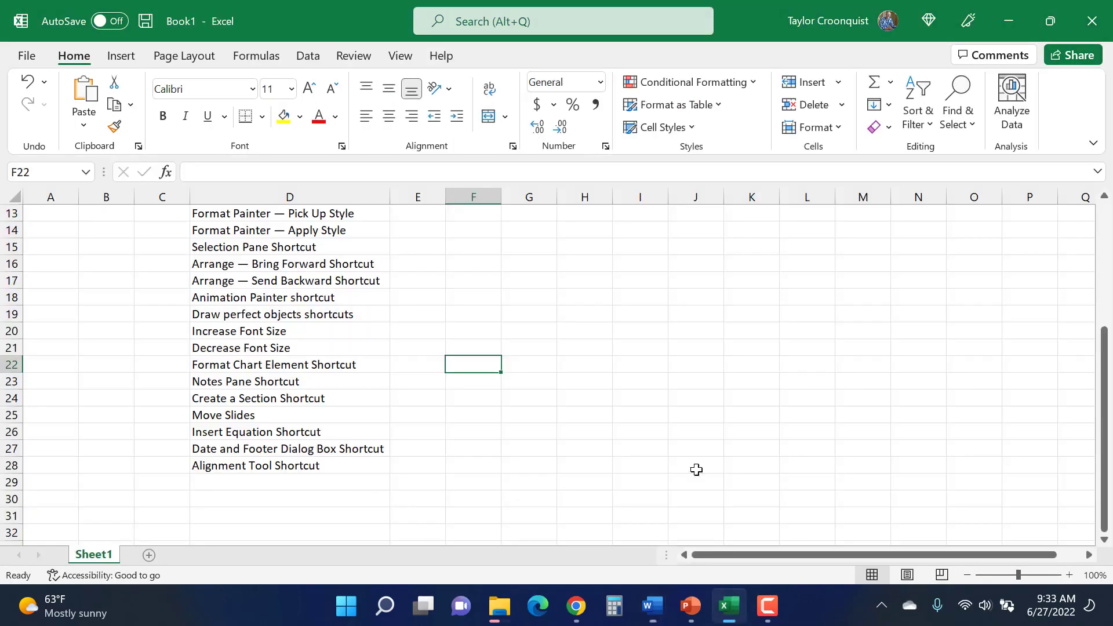
scroll(411, 271, up, 4)
click(409, 242)
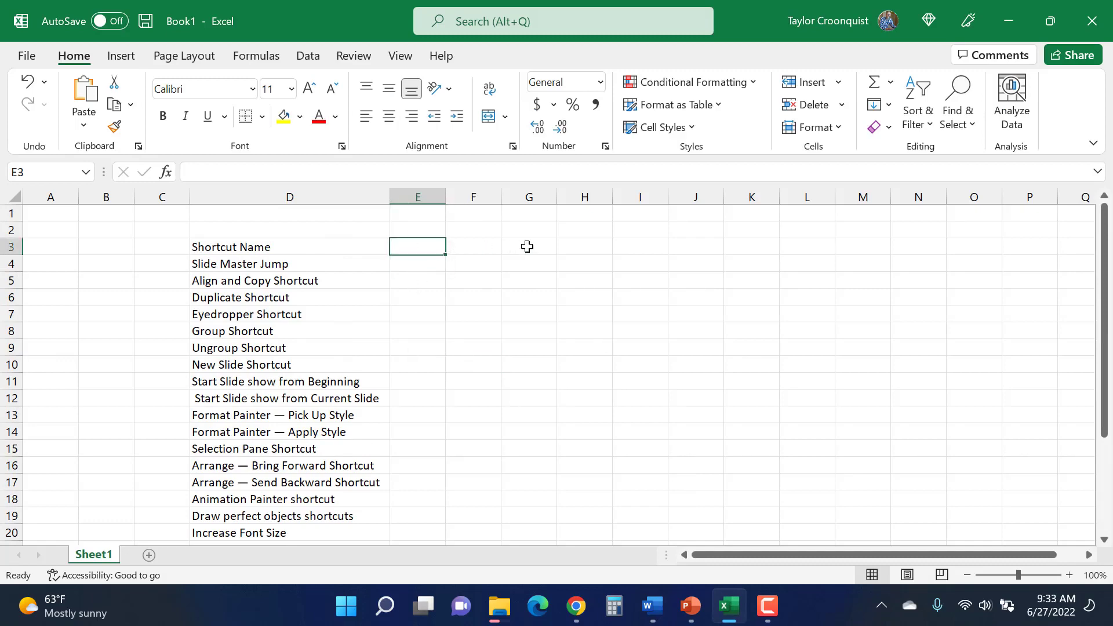
key(ctrl+v)
click(474, 536)
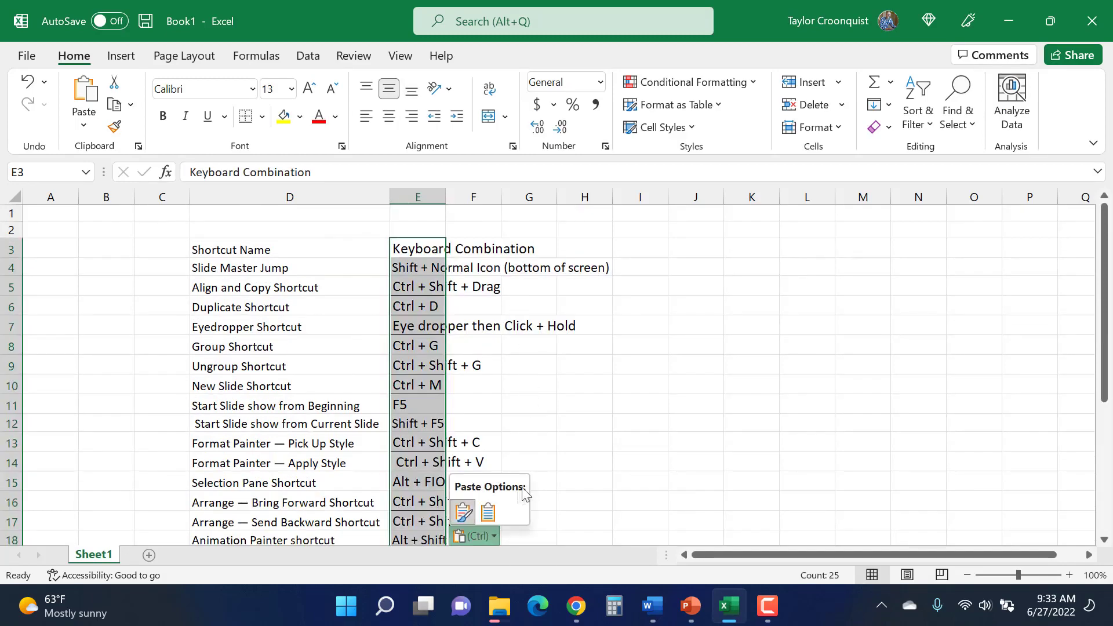
click(488, 513)
double_click(446, 197)
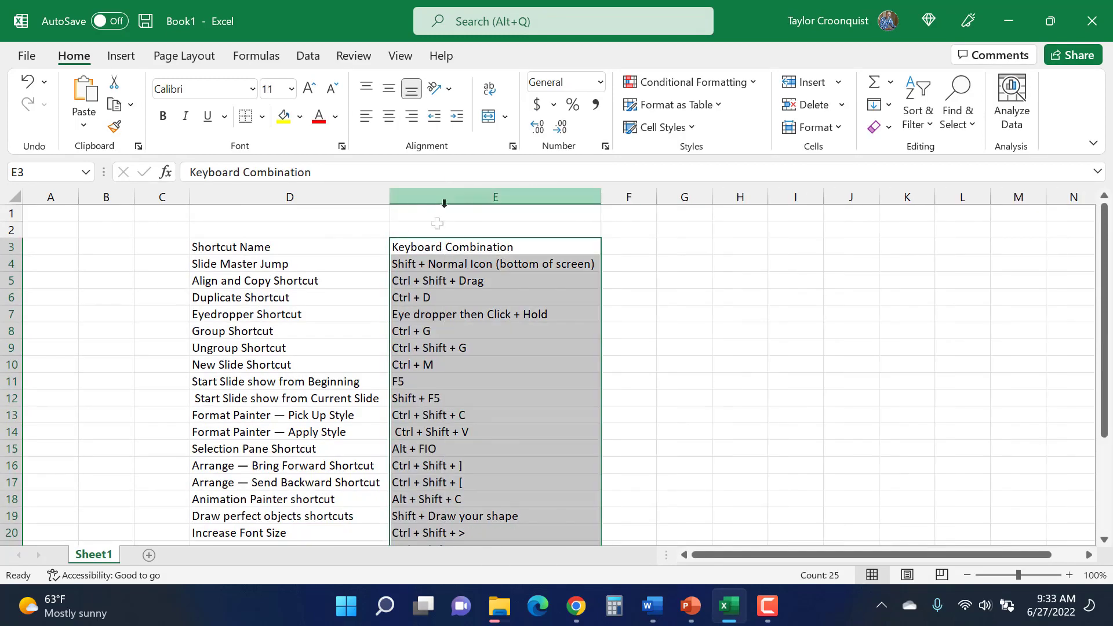
- Move the last two key combinations from E26:E27 down one row to E27:E28, beside their matching shortcut names
scroll(426, 259, down, 4)
click(422, 482)
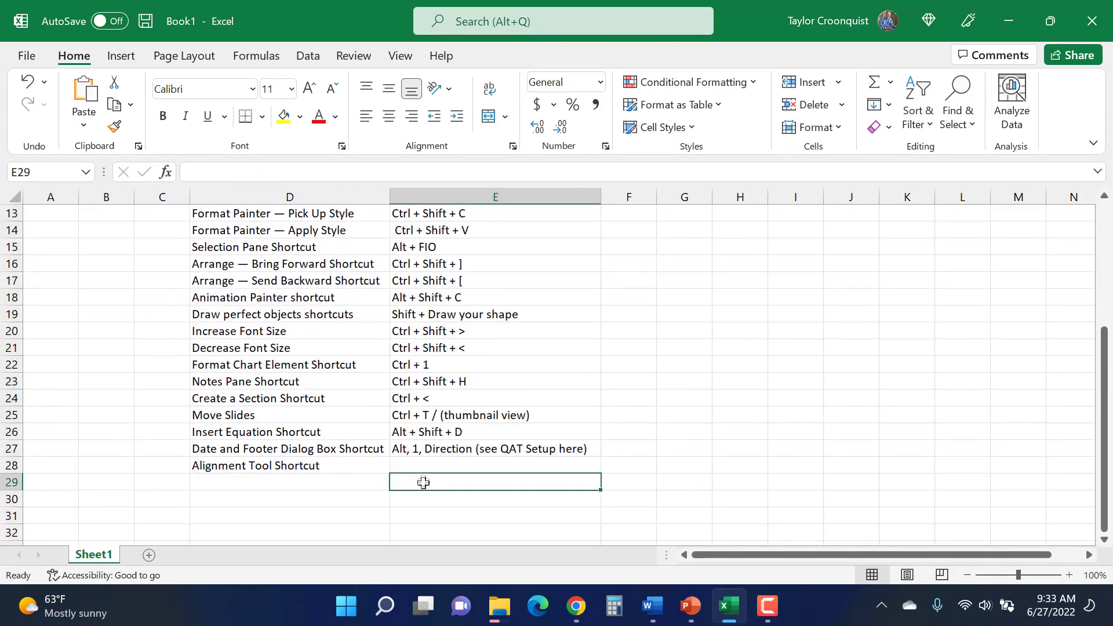
click(352, 468)
click(422, 451)
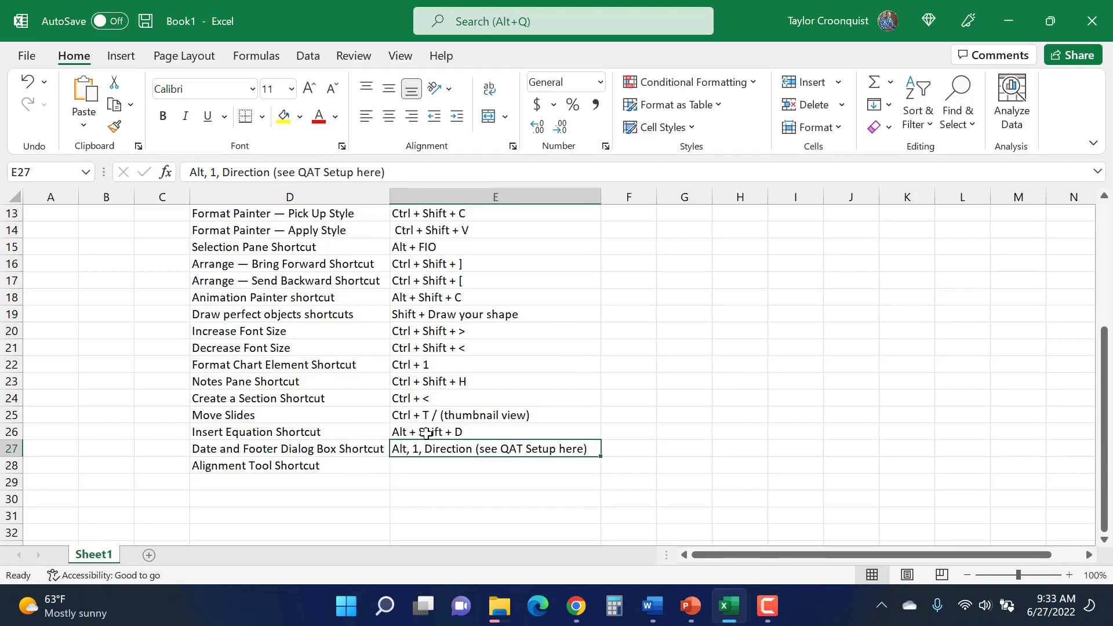
shift+click(426, 432)
mouse_move(427, 456)
mouse_down()
mouse_move(428, 477)
mouse_move(419, 454)
mouse_up()
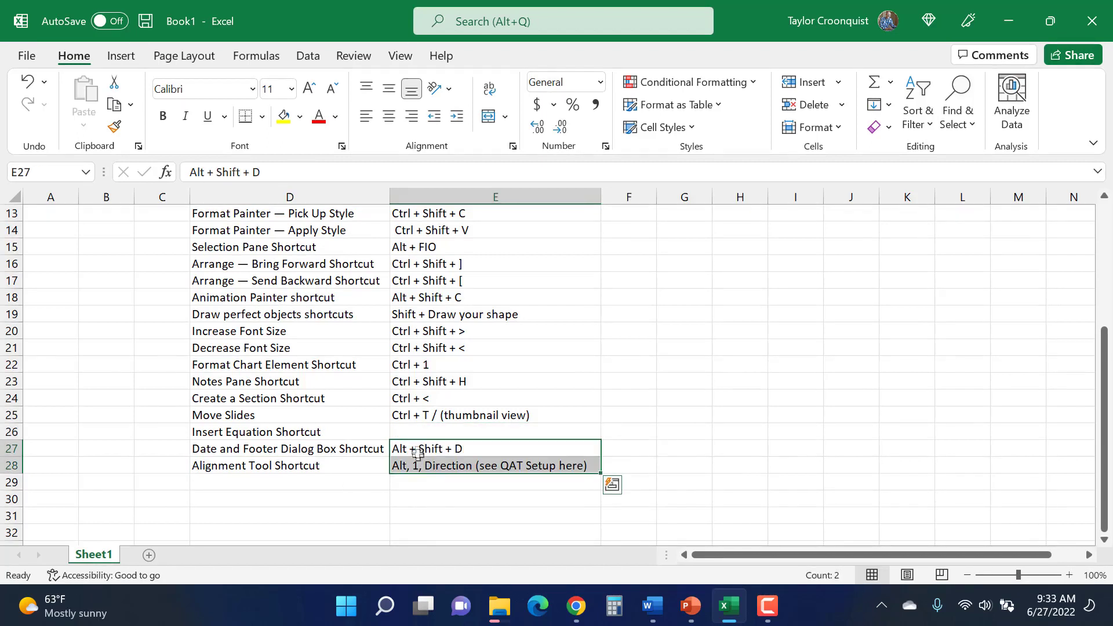
- Correct the Move Slides key combination in E25 to Ctrl + Shift + T / (thumbnail view)
click(422, 416)
click(222, 173)
text(Shift +)
key(Return)
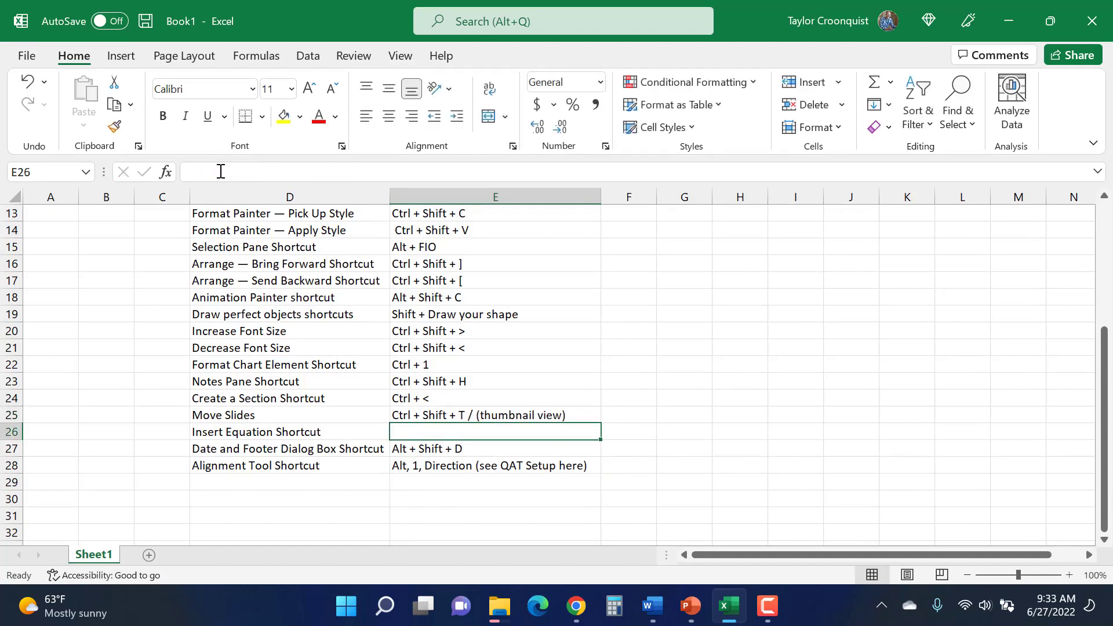
- Enter Alt + = in E26 as the Insert Equation Shortcut key combination
click(431, 420)
click(430, 431)
text(Alt + =)
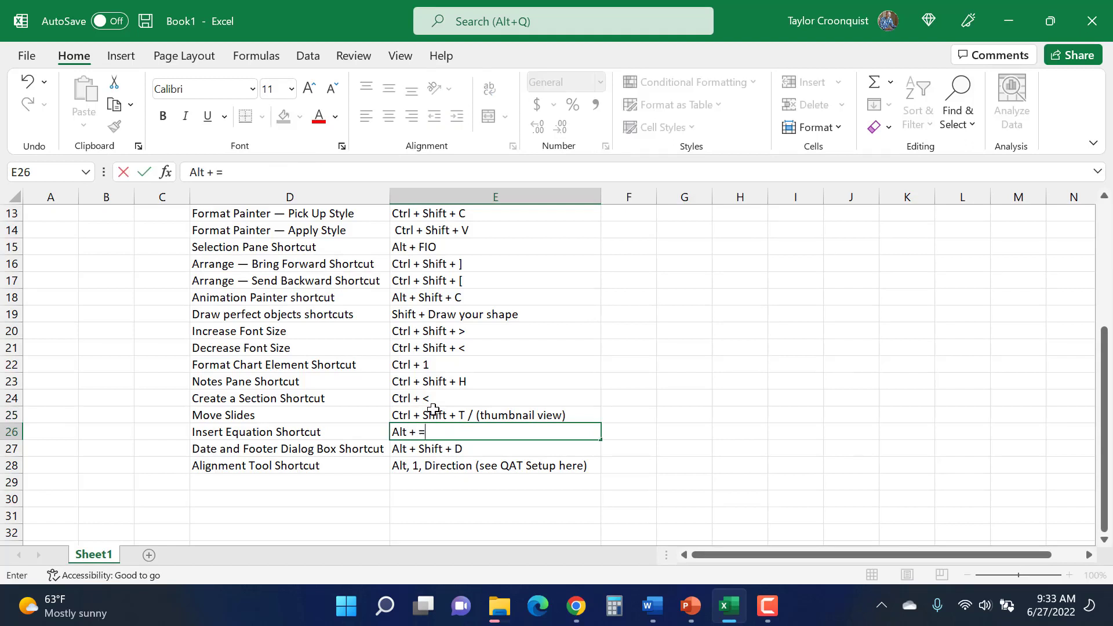
click(477, 462)
- Replace the final letter O with the digit 0 in the Selection Pane Shortcut key combination in E15
drag(454, 465, 412, 239)
click(413, 242)
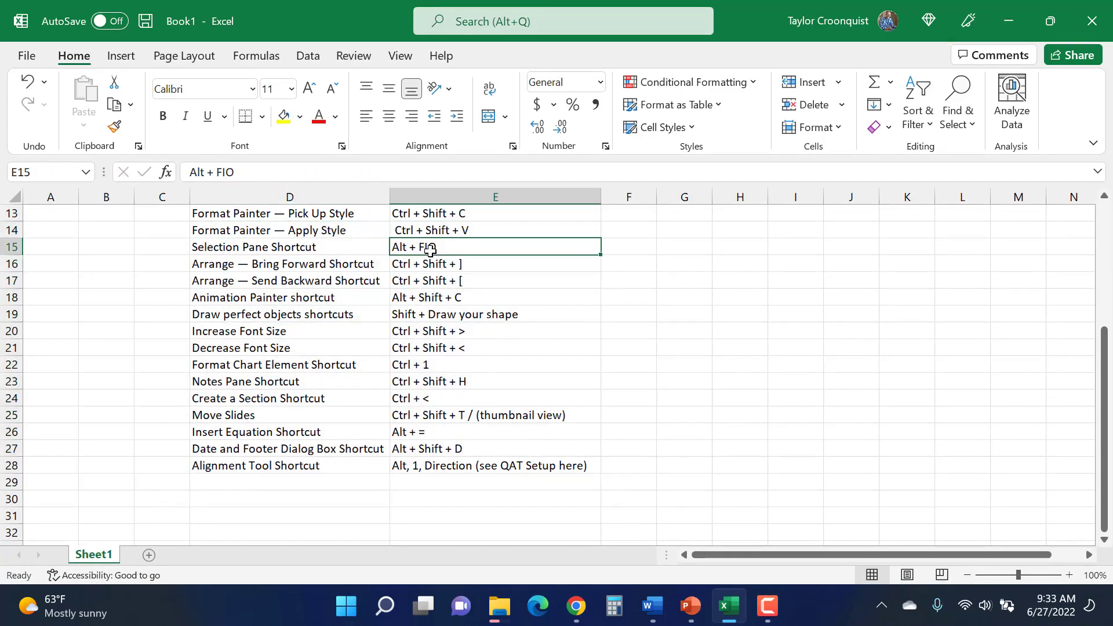
click(308, 177)
key(BackSpace)
key(Return)
drag(406, 464, 297, 233)
click(297, 233)
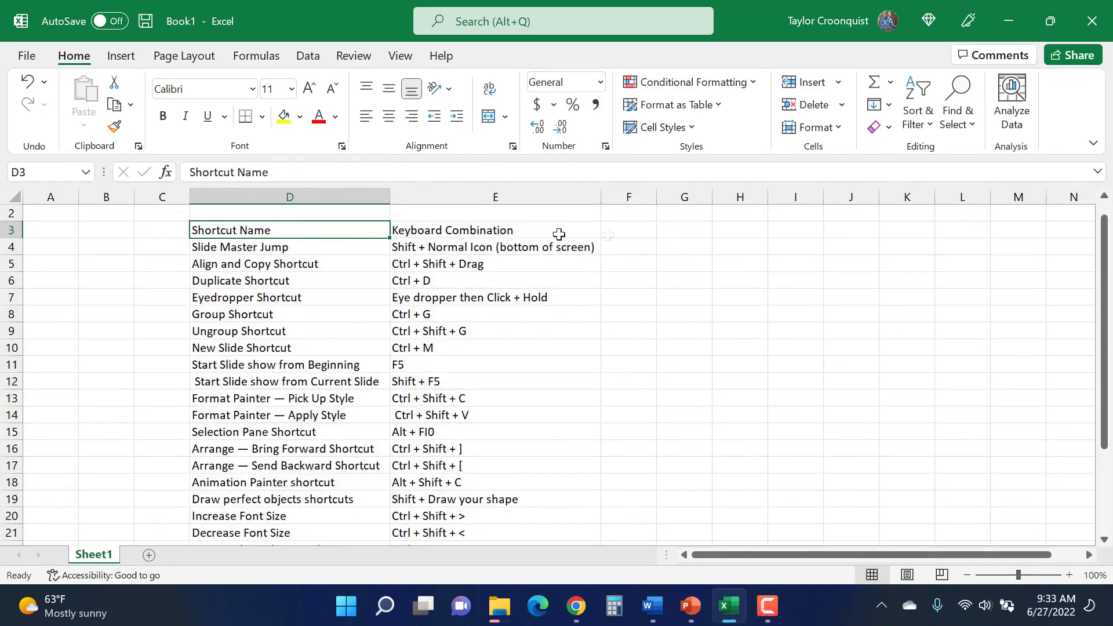
click(739, 248)
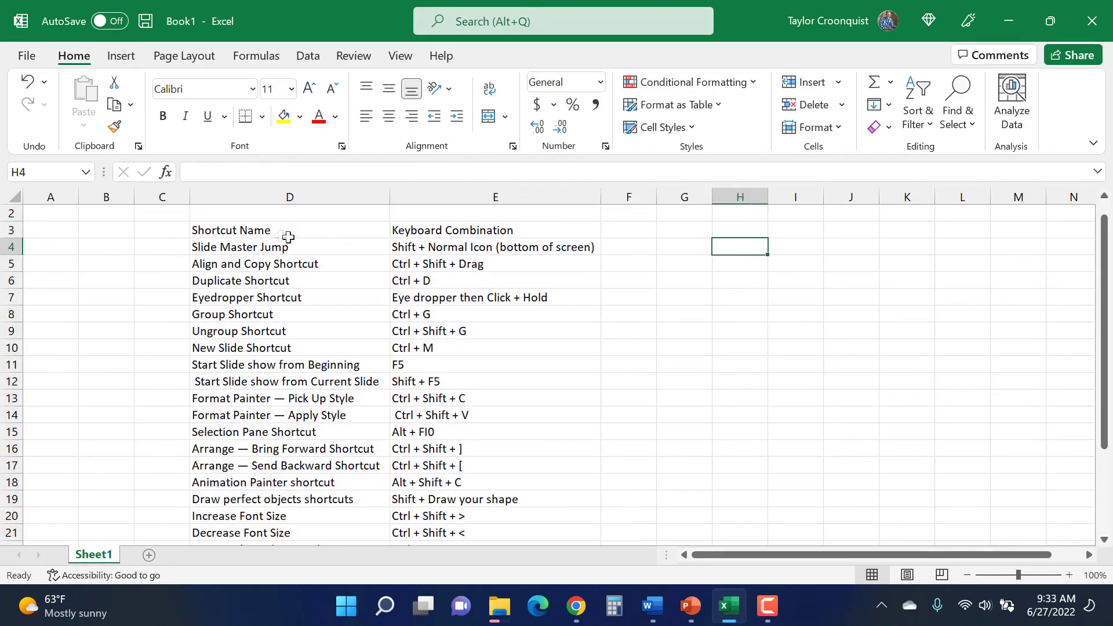
drag(164, 215, 667, 528)
click(764, 416)
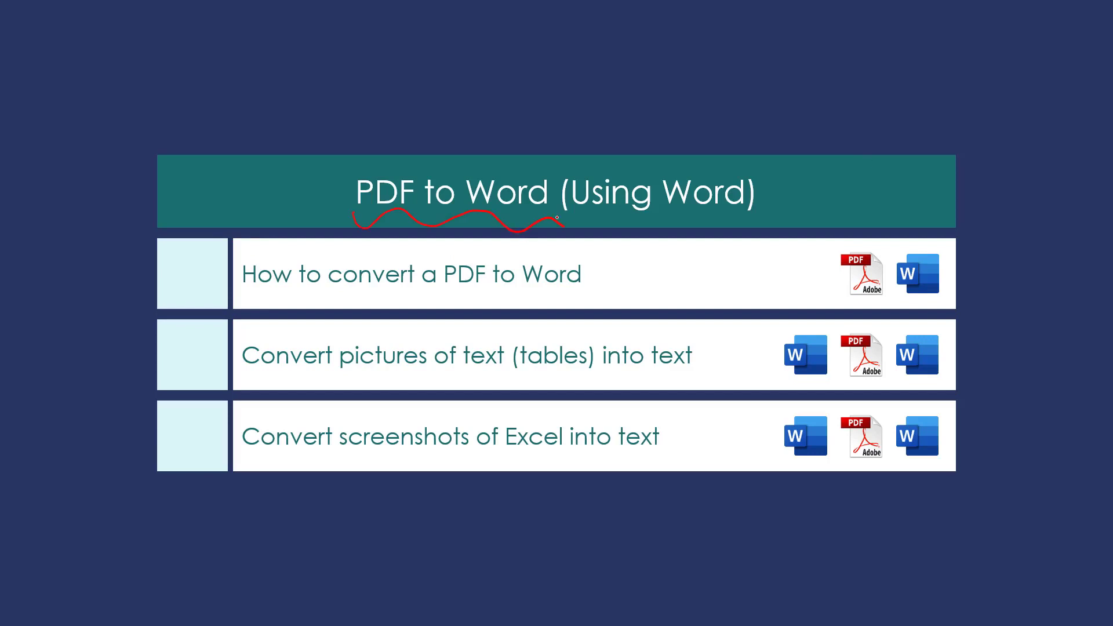
drag(198, 296, 232, 220)
drag(182, 348, 230, 312)
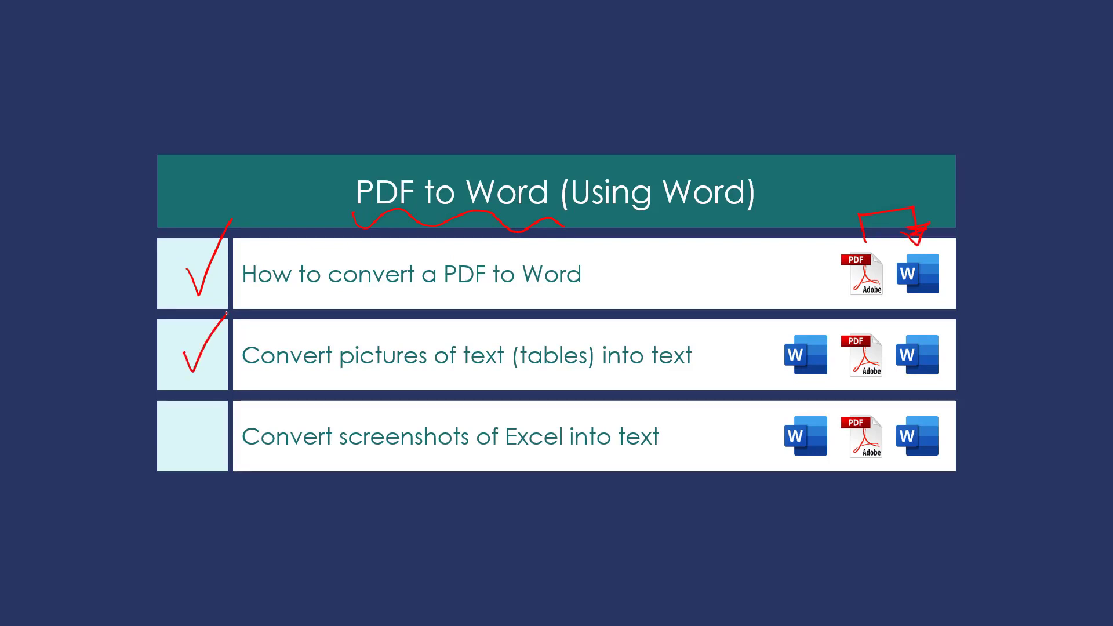
drag(513, 333, 516, 379)
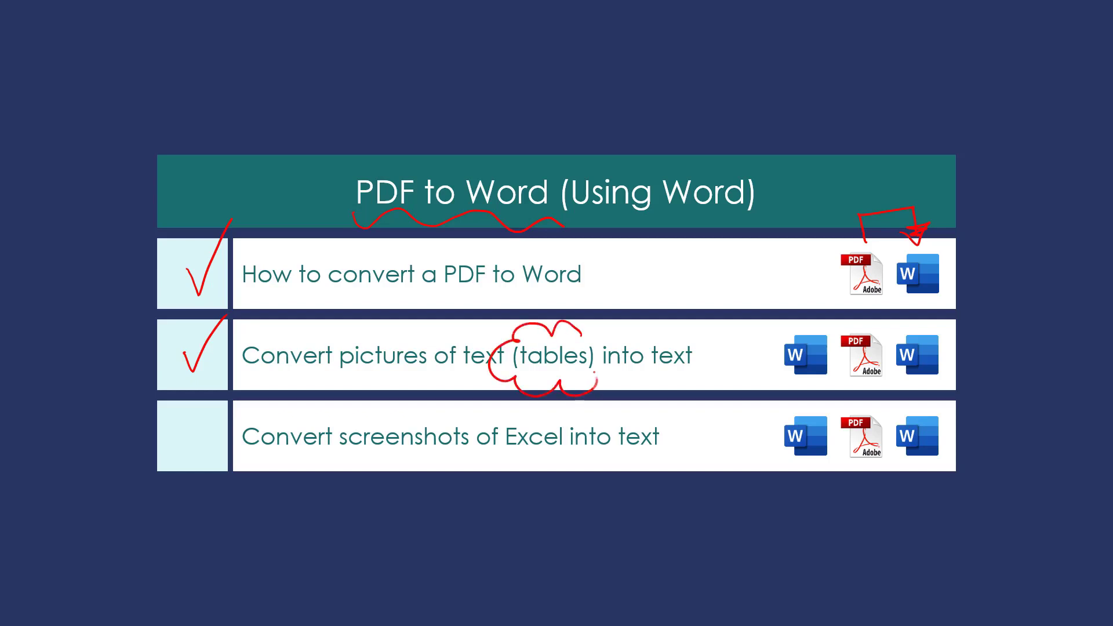
drag(841, 304, 849, 324)
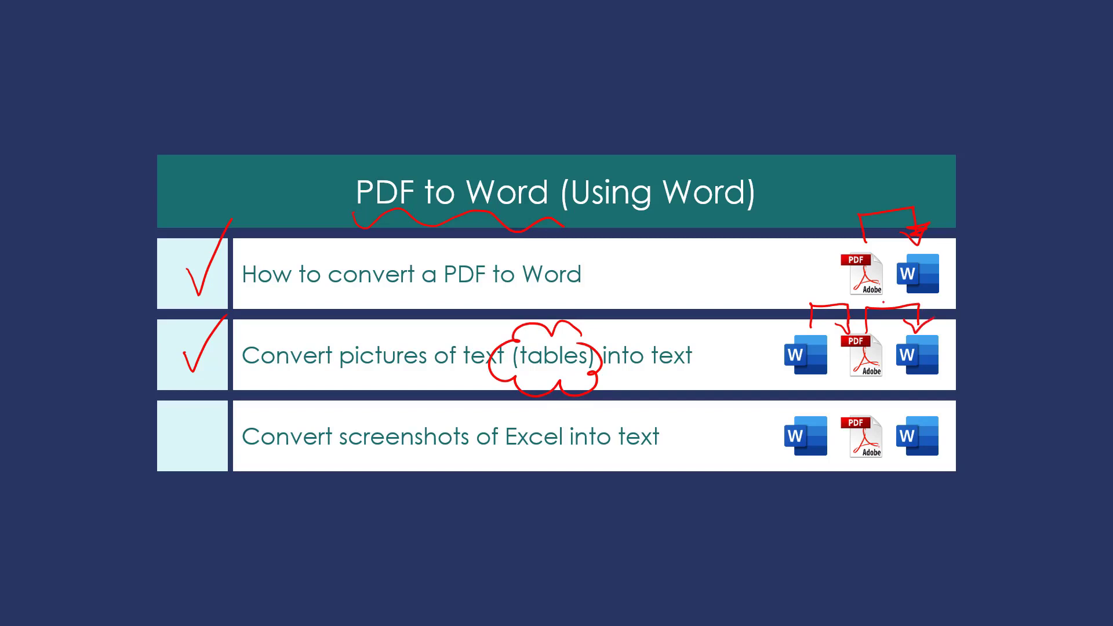
drag(182, 426, 213, 394)
mouse_move(284, 474)
mouse_down()
mouse_move(524, 453)
mouse_move(647, 466)
mouse_up()
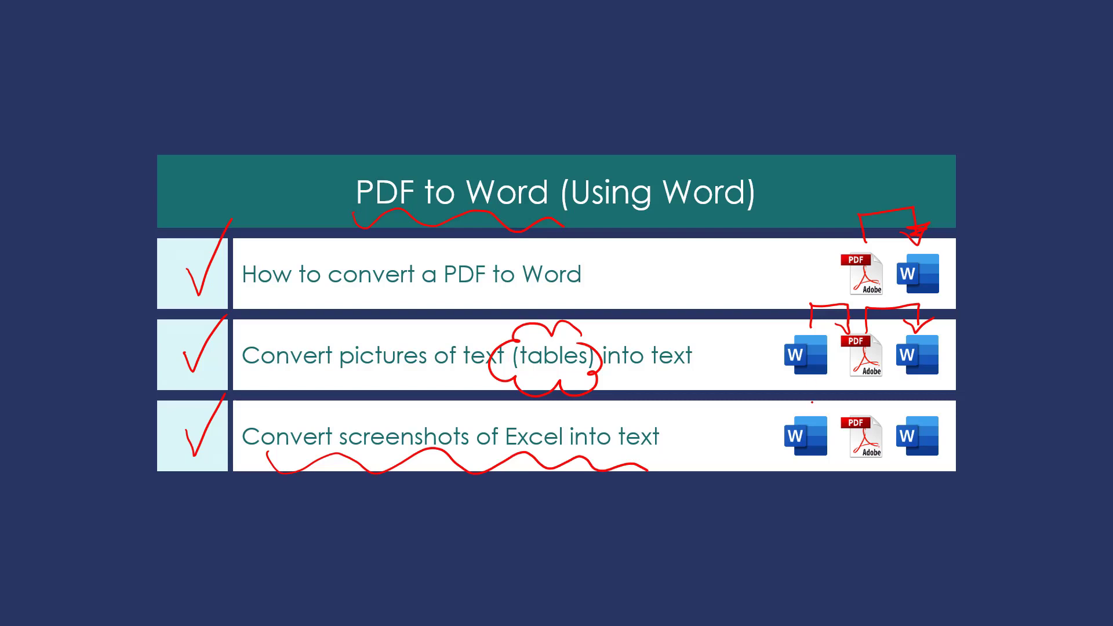